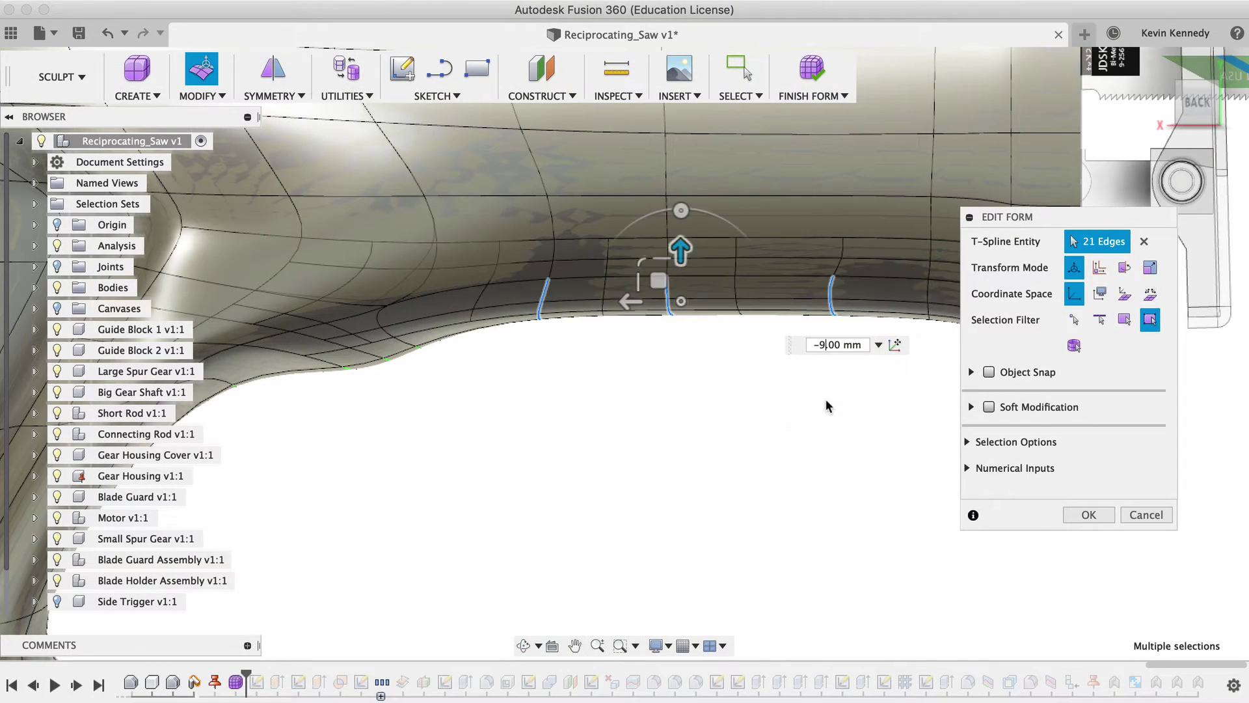
# - Show the Data Panel beside the new empty Untitled design
pyautogui.press('Return')
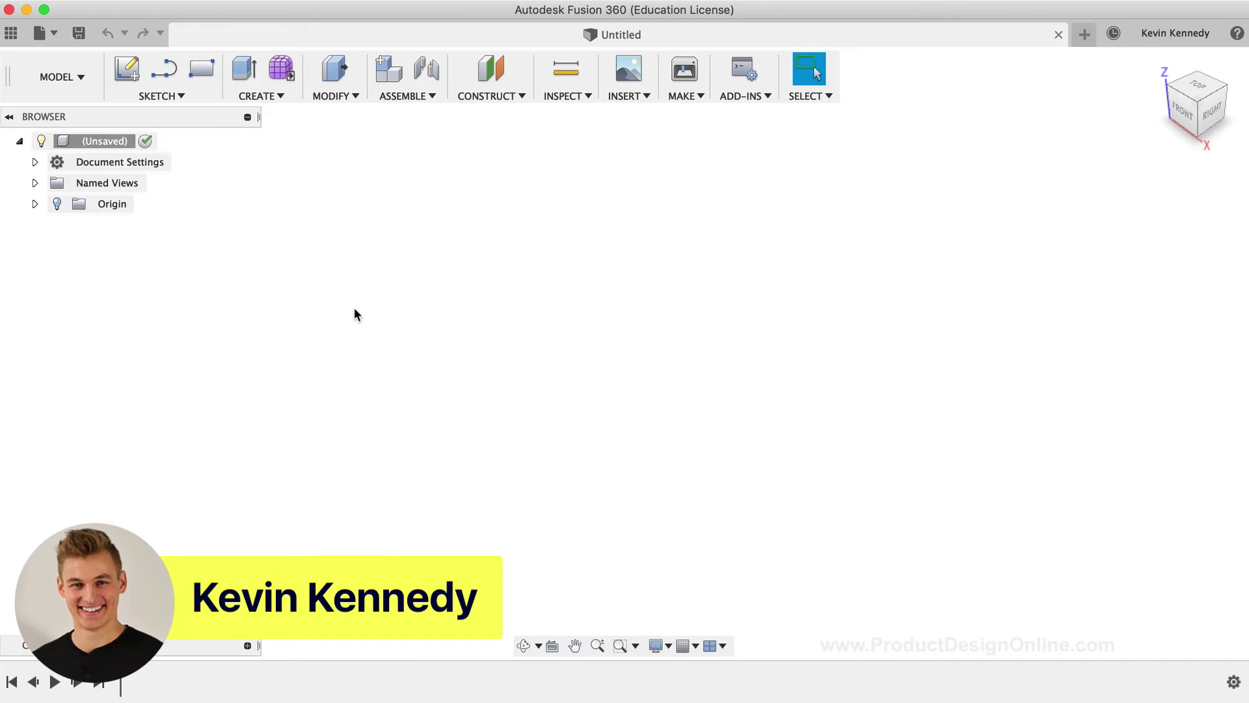
pyautogui.press('XF86AudioLowerVolume')
pyautogui.press('XF86AudioLowerVolume')
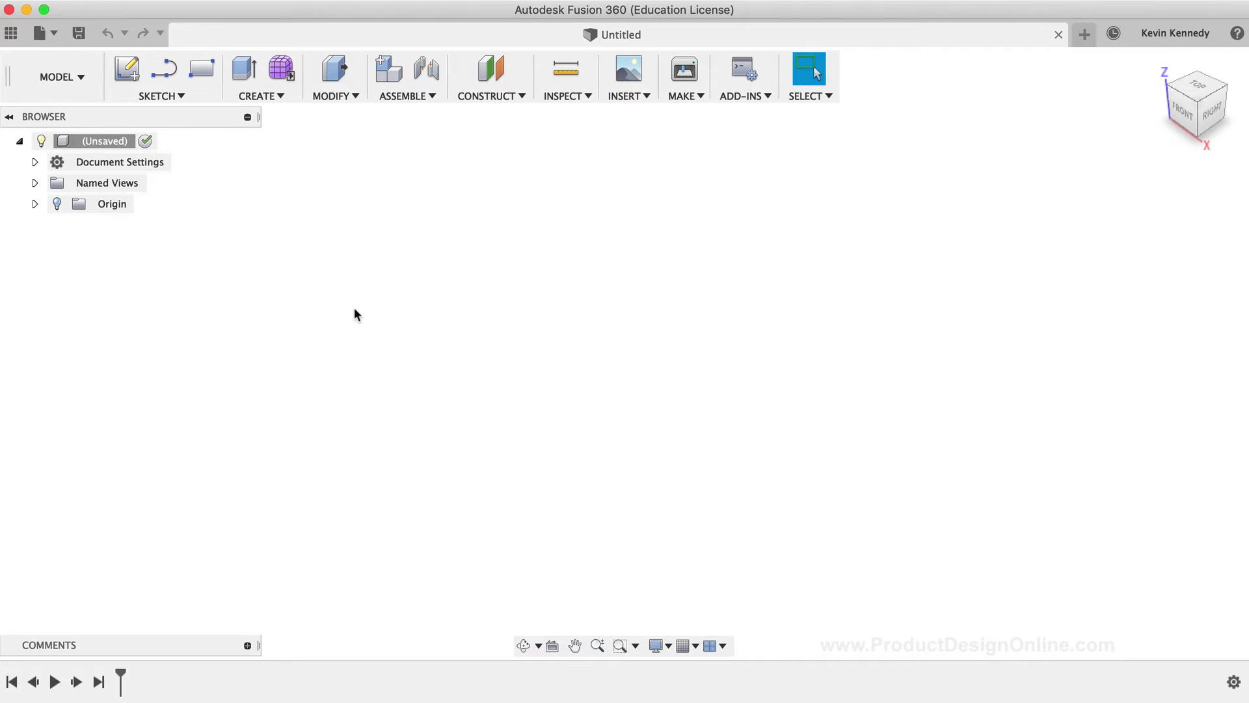
# - Open the Reciprocating_Saw sample from Samples > Basic Training > 03 - Sculpting
pyautogui.click(11, 35)
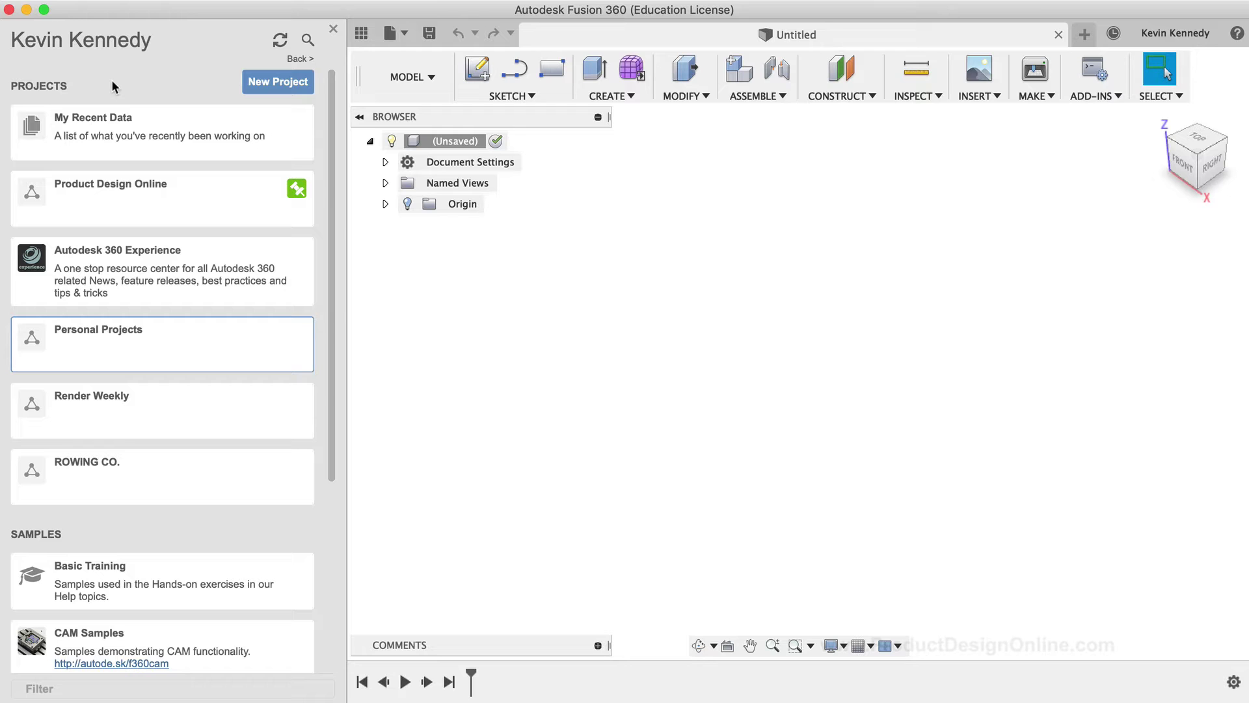
pyautogui.scroll(-8, 103, 300)
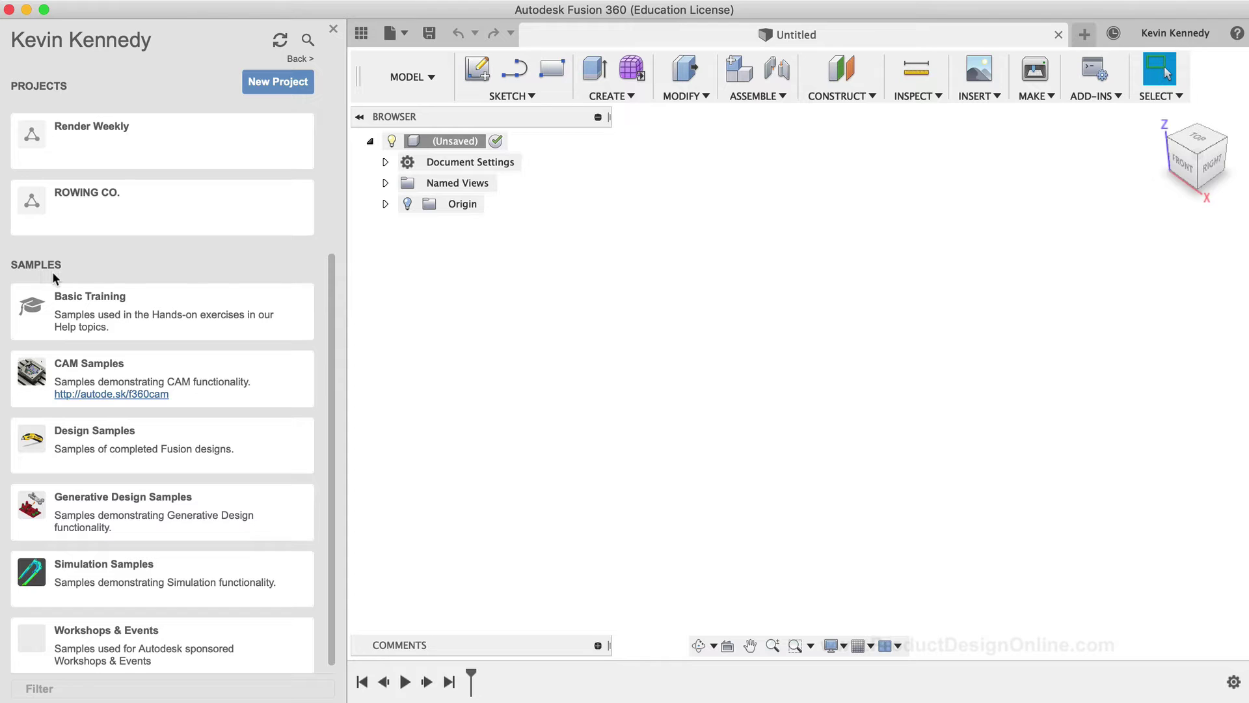
pyautogui.click(213, 296)
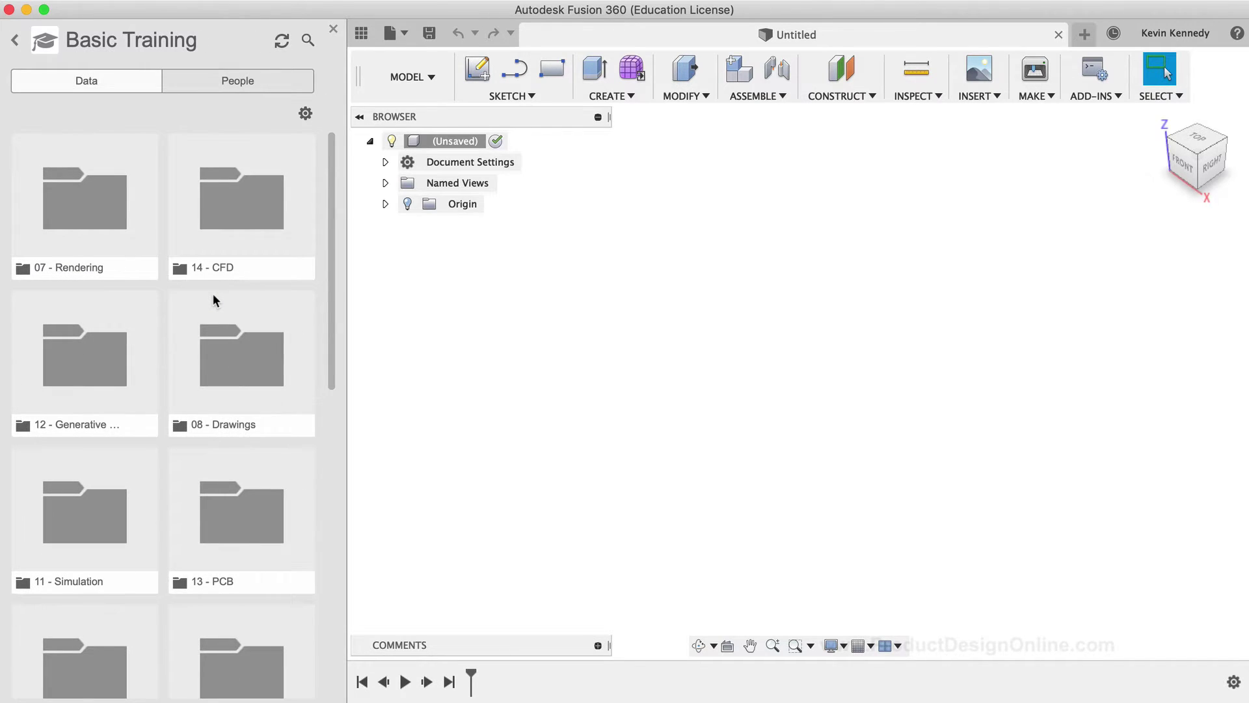
pyautogui.scroll(-10, 213, 301)
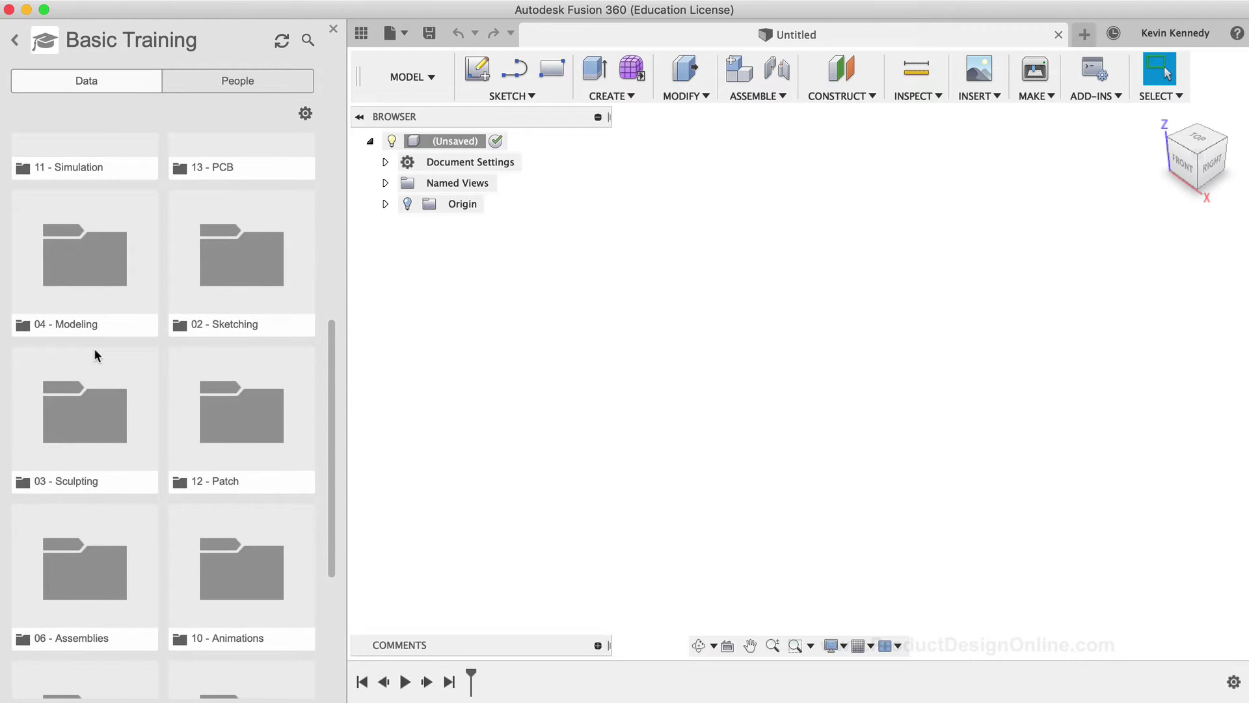
pyautogui.doubleClick(73, 485)
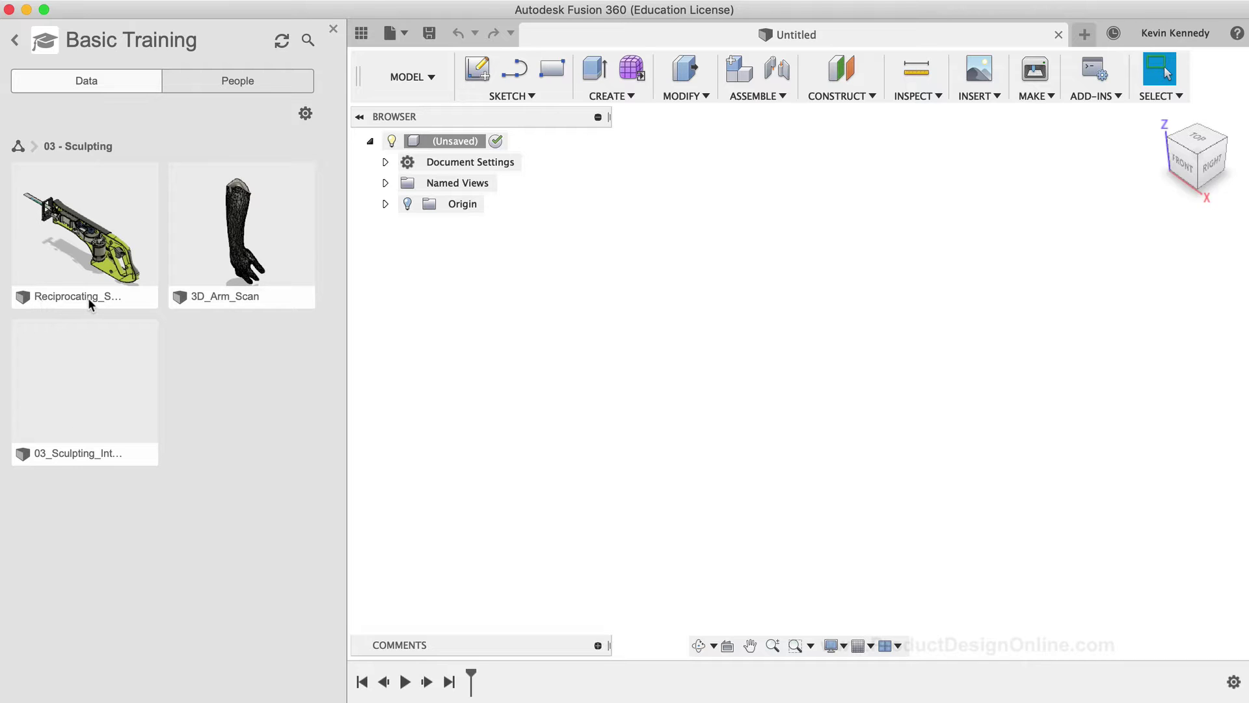
pyautogui.doubleClick(56, 261)
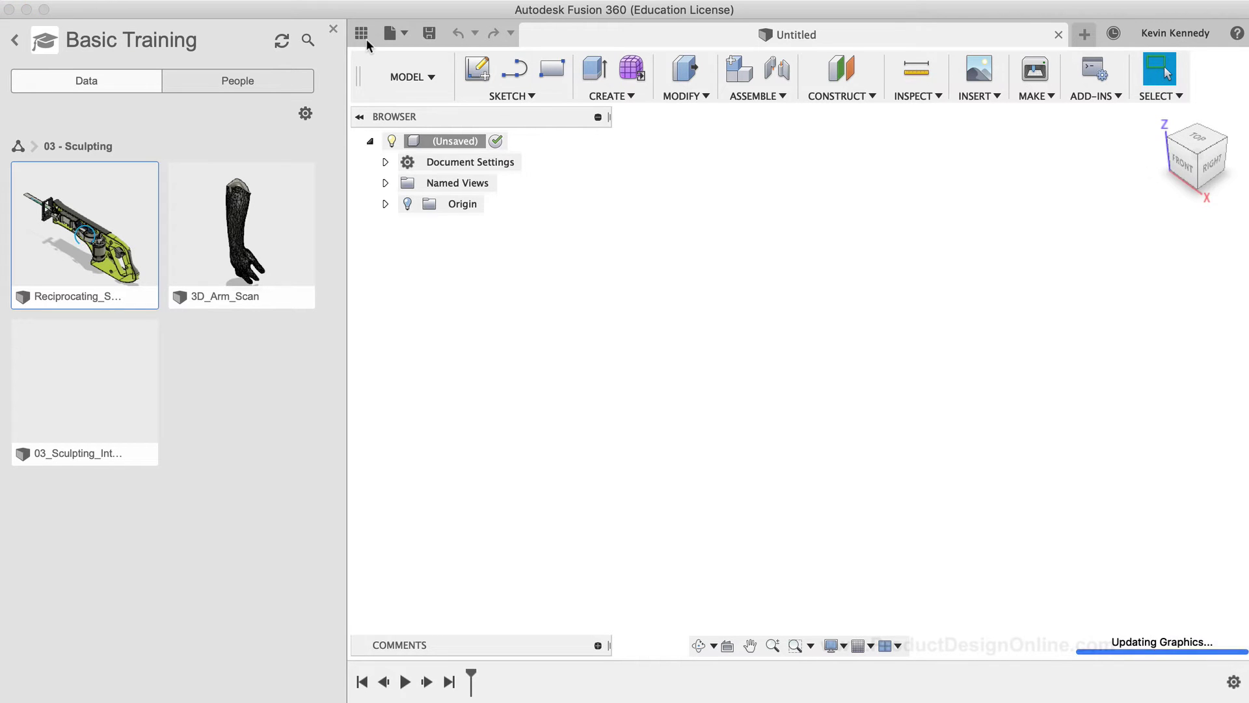
# - Hide the Data Panel and save the design as Reciprocating_Saw in Product Design Online
pyautogui.click(361, 35)
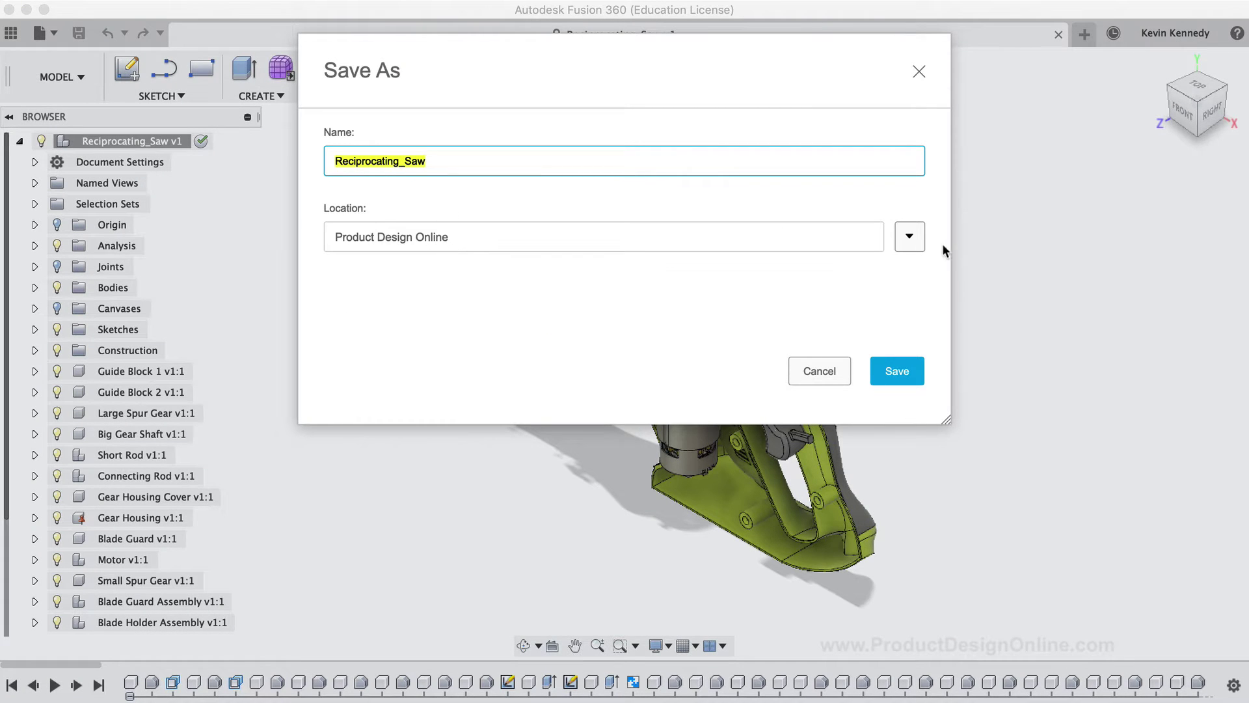
pyautogui.click(894, 362)
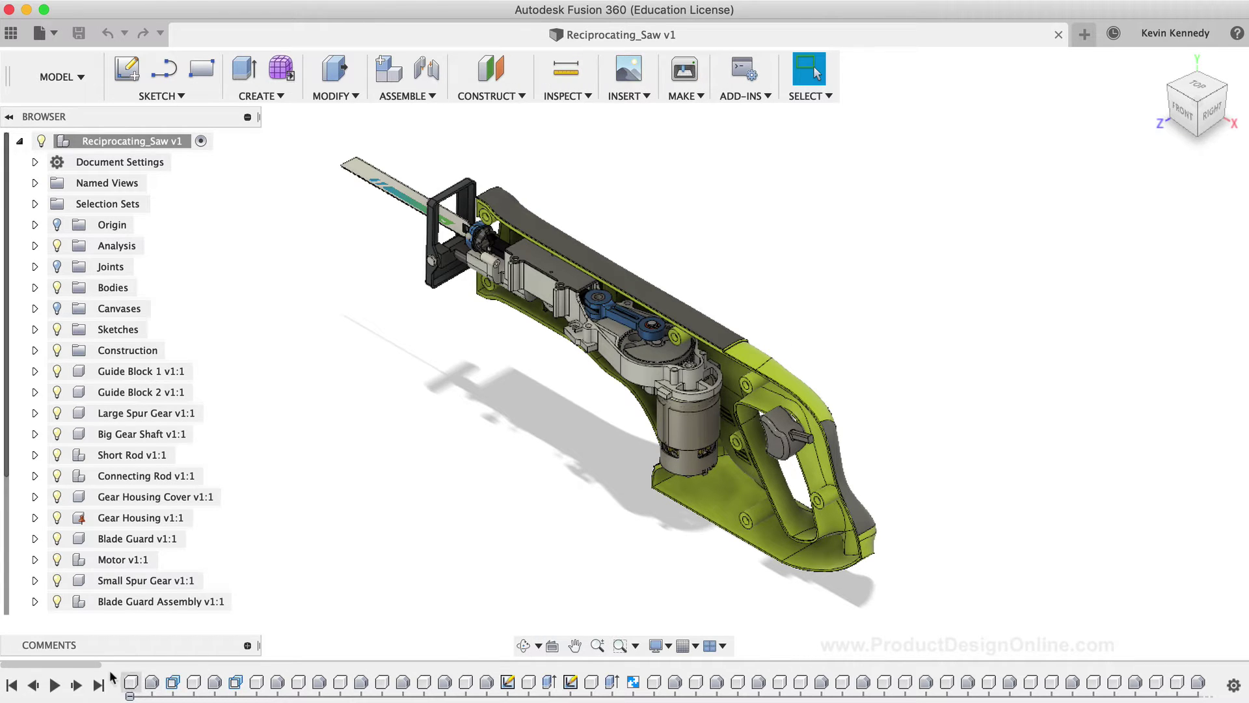
# - Roll the timeline history marker back to the Form2 feature
pyautogui.moveTo(75, 665)
pyautogui.mouseDown()
pyautogui.moveTo(934, 618)
pyautogui.moveTo(1237, 638)
pyautogui.mouseUp()
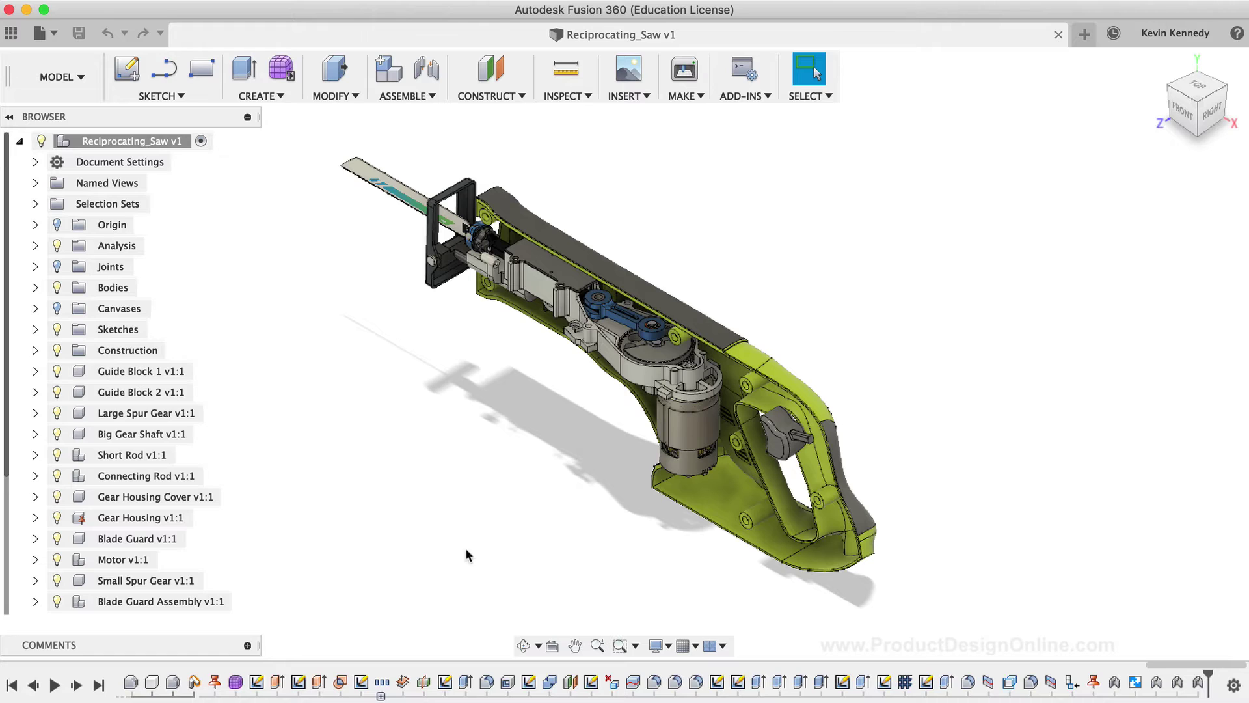
pyautogui.rightClick(235, 683)
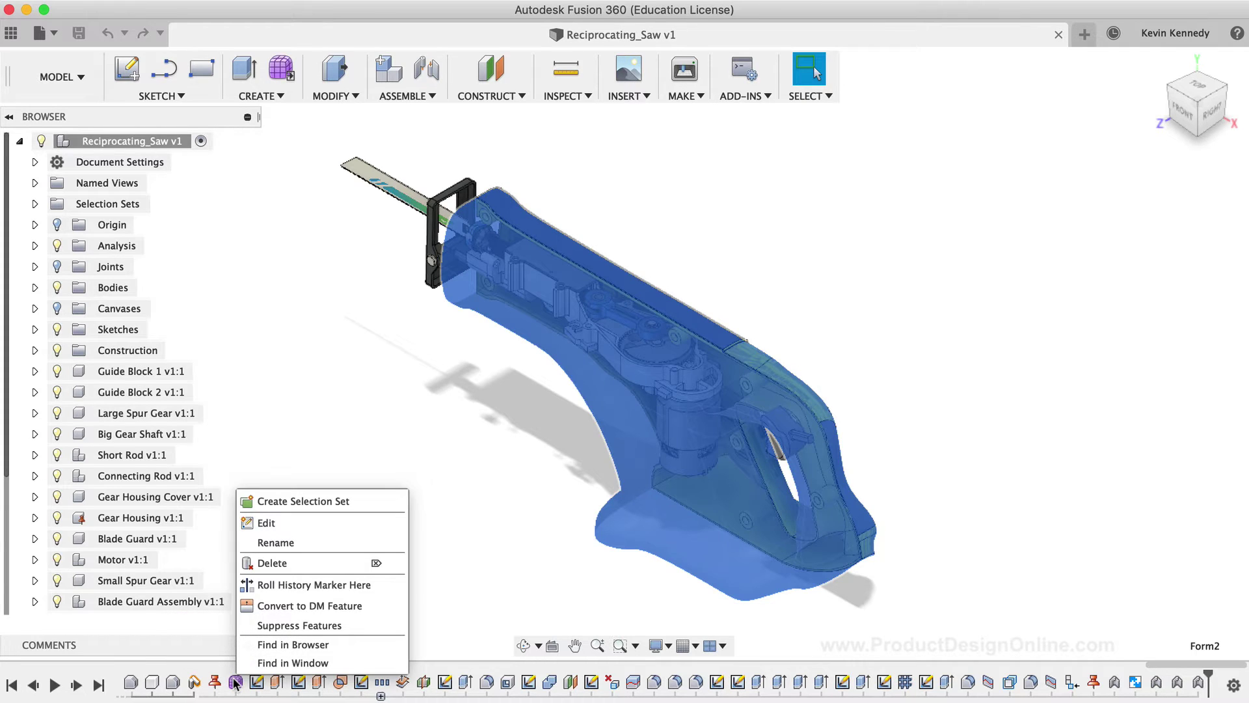
pyautogui.click(299, 585)
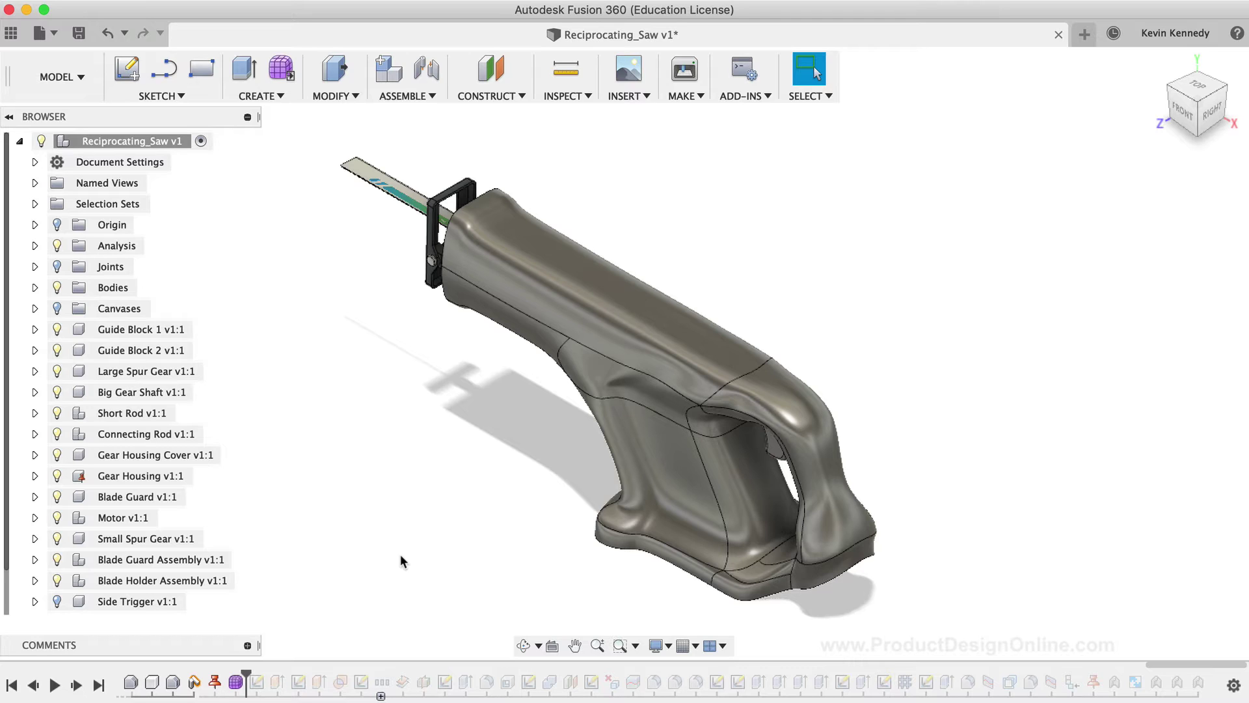
# - Edit the Form2 sculpted body and zoom in on its underside via the ViewCube's Back and Bottom views
pyautogui.rightClick(236, 682)
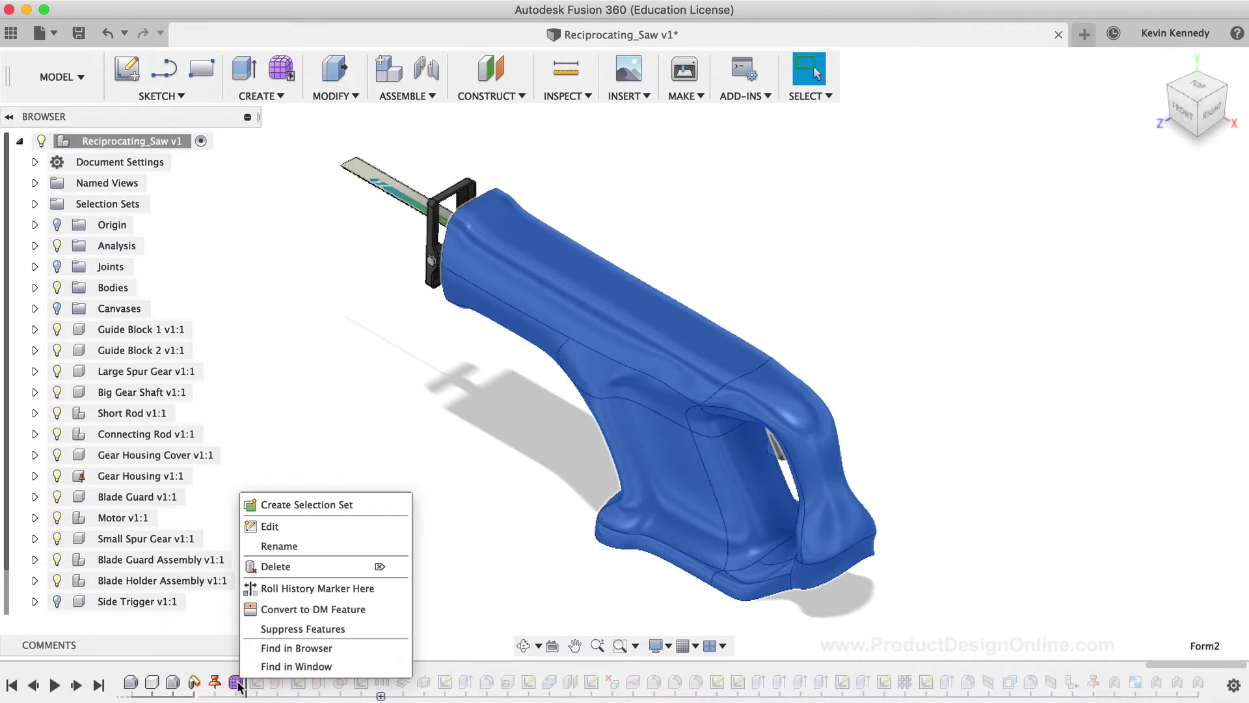
pyautogui.click(326, 517)
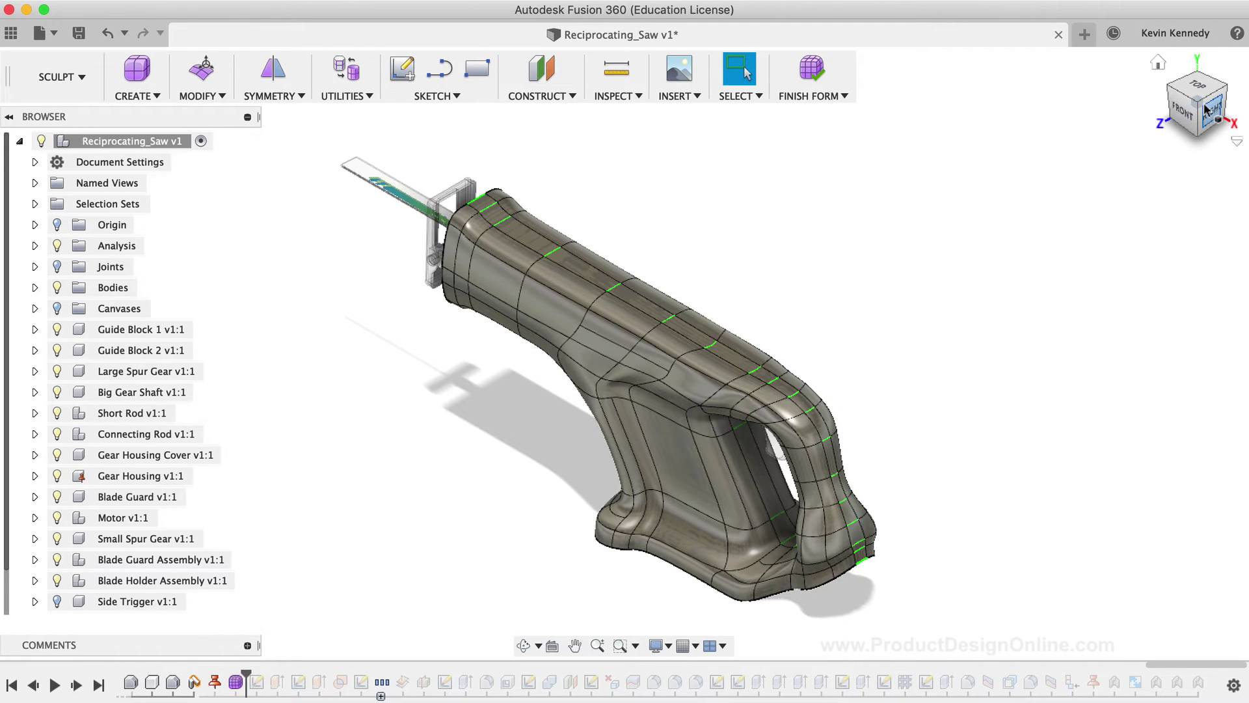
pyautogui.moveTo(1207, 109)
pyautogui.mouseDown()
pyautogui.moveTo(1155, 113)
pyautogui.moveTo(1165, 140)
pyautogui.moveTo(1171, 110)
pyautogui.mouseUp()
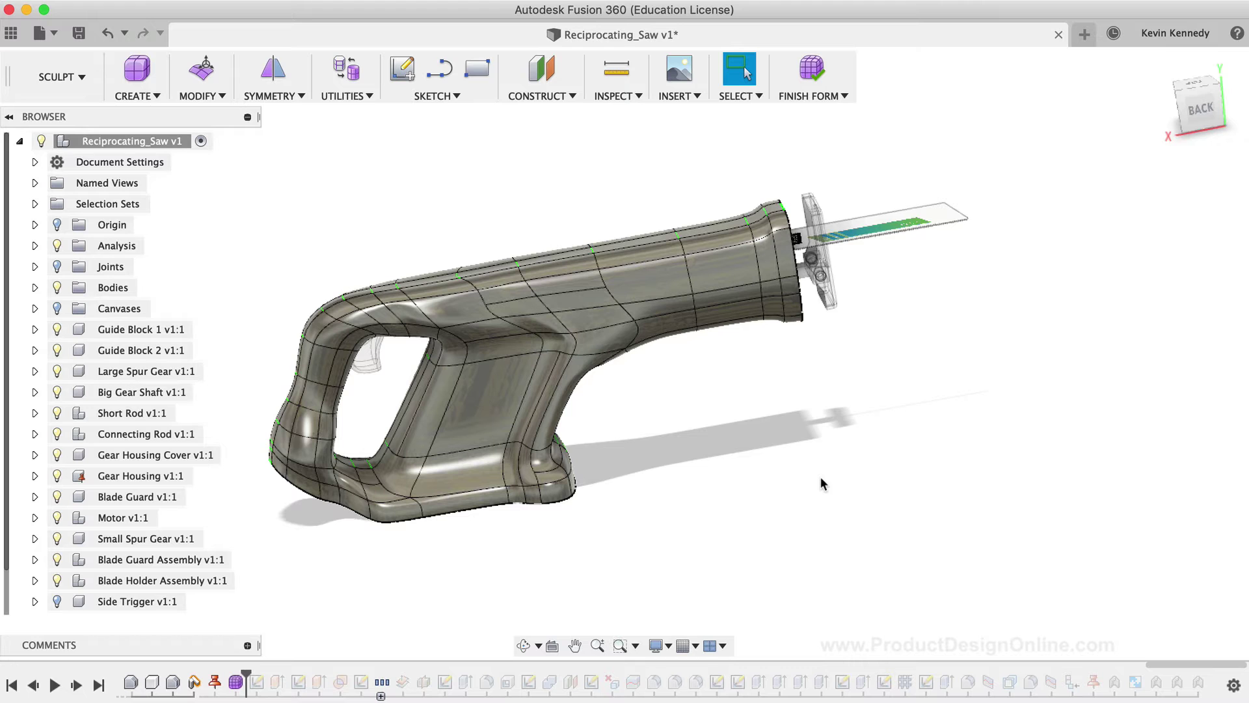
pyautogui.click(1198, 105)
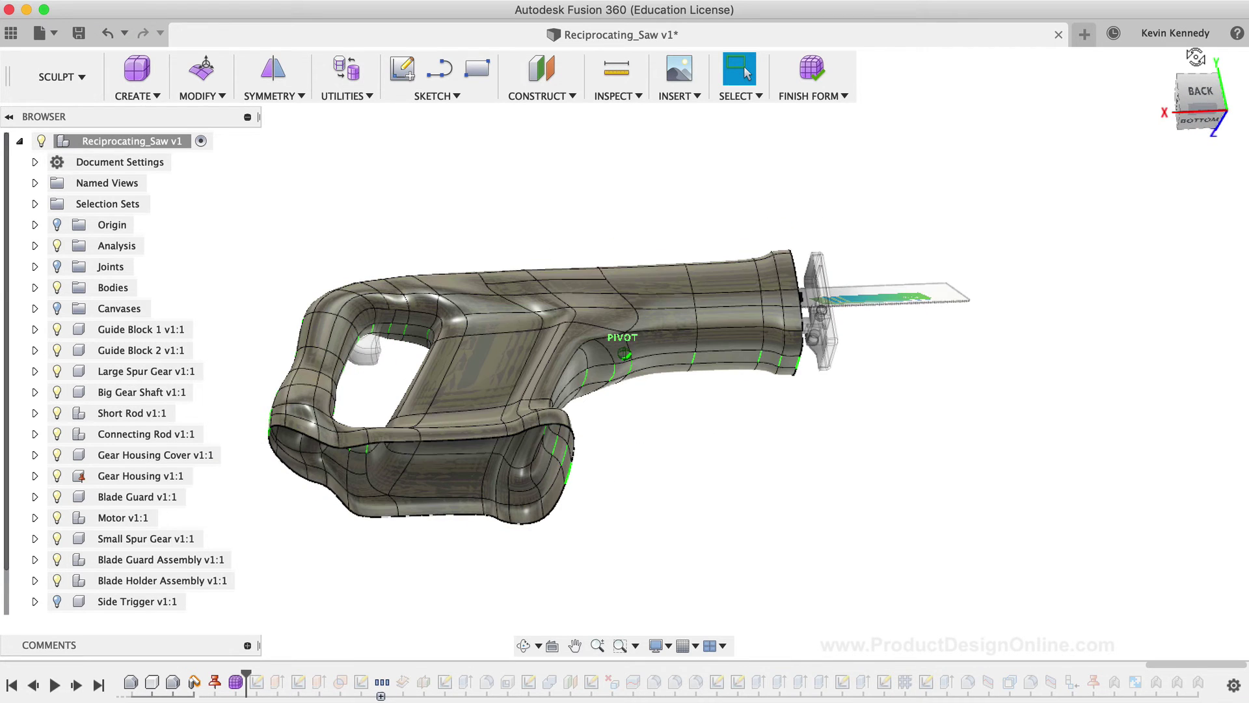
pyautogui.click(1200, 119)
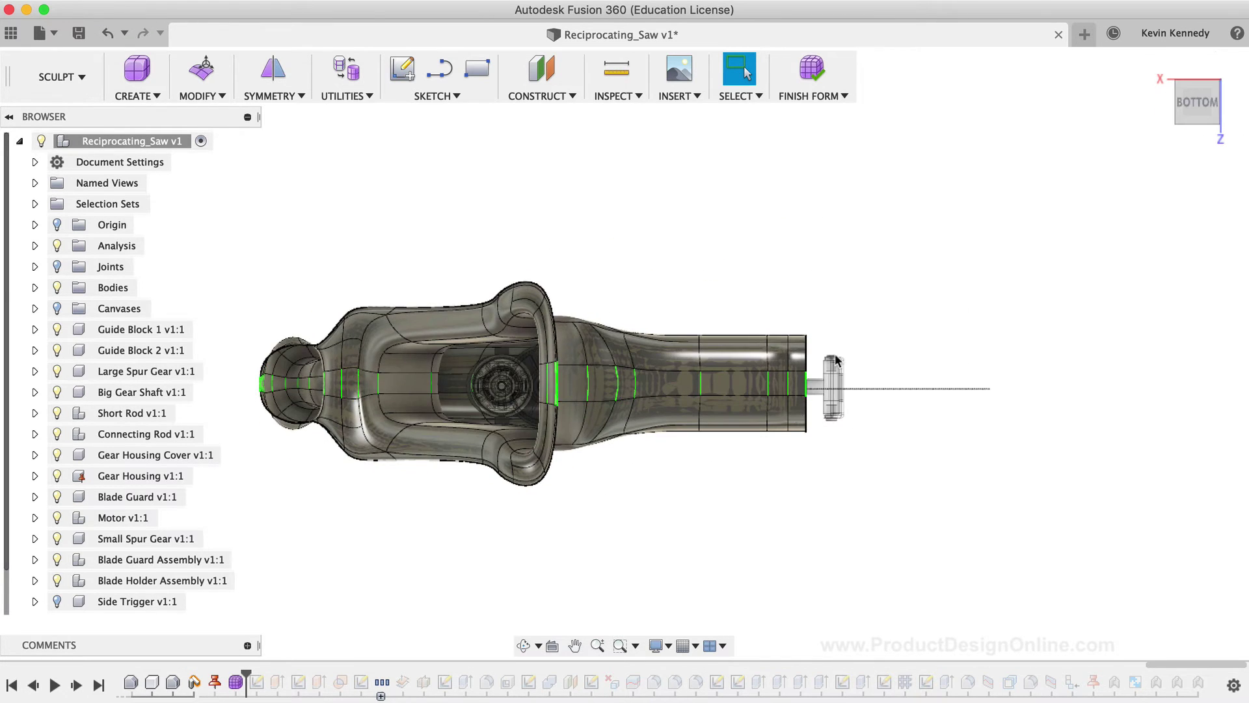
pyautogui.scroll(5, 797, 449)
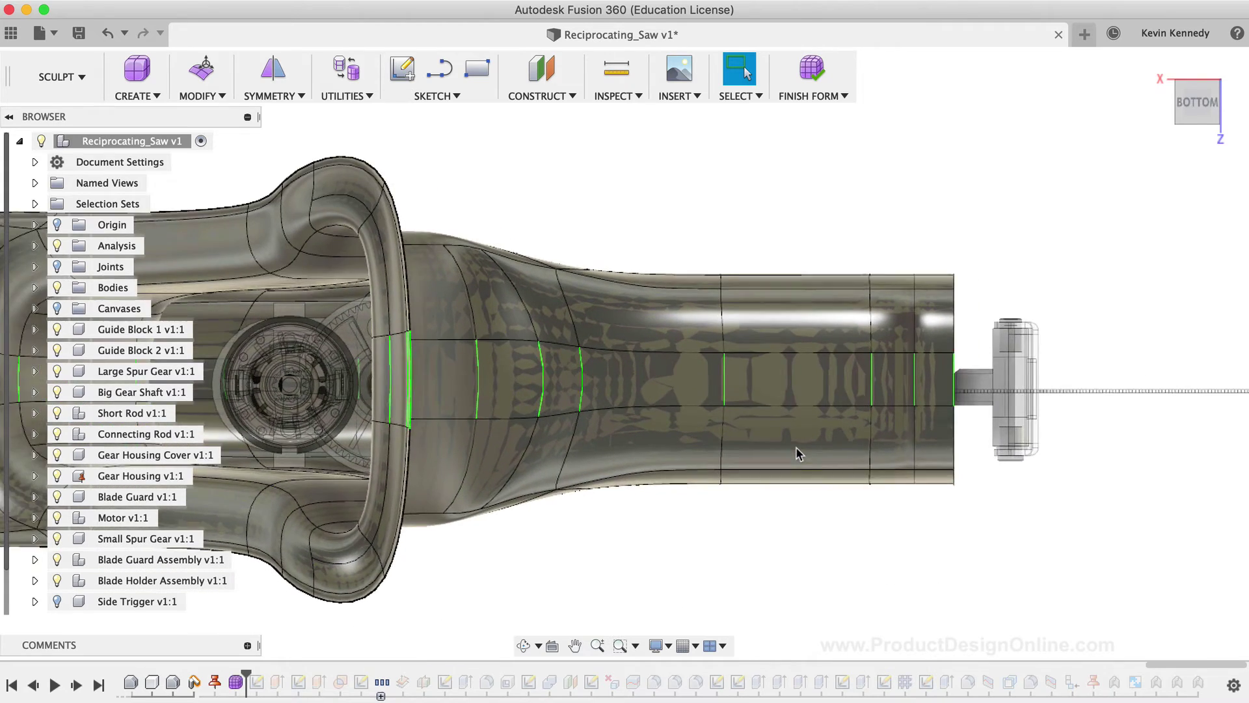
pyautogui.scroll(4, 797, 450)
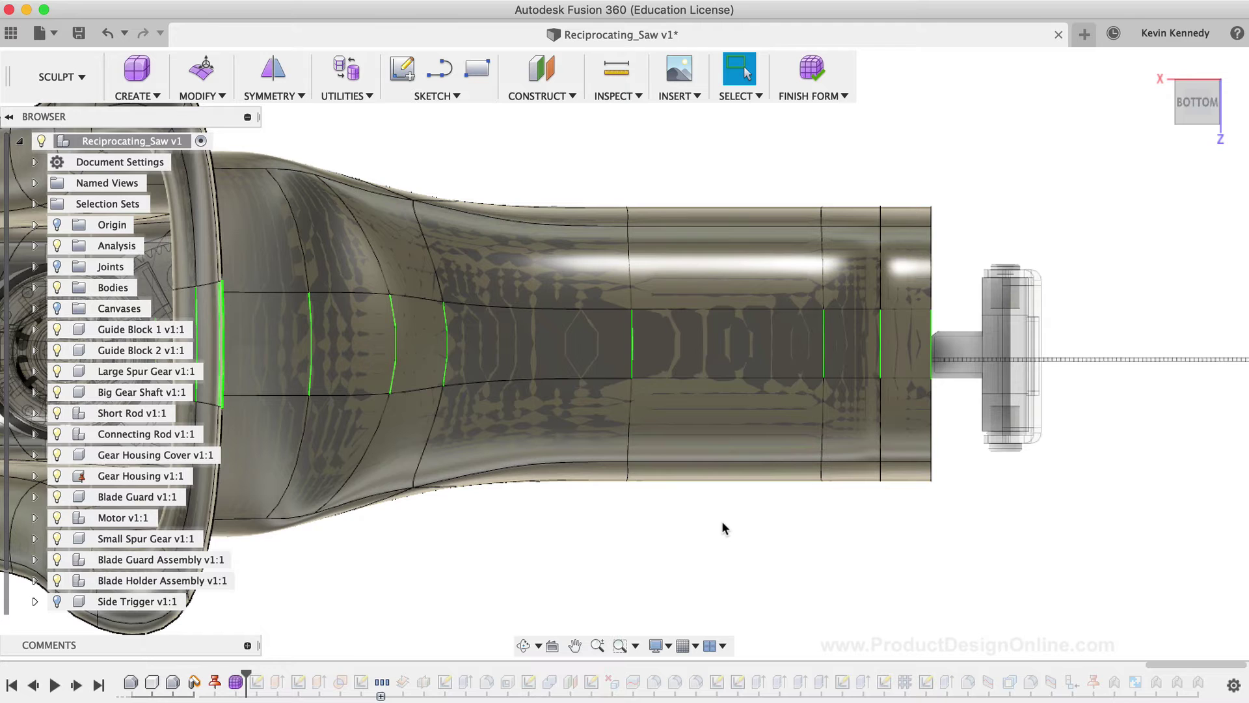
# - Start Modify > Insert Edge and pick the 17.508 mm vertical edge on the underside
pyautogui.click(210, 98)
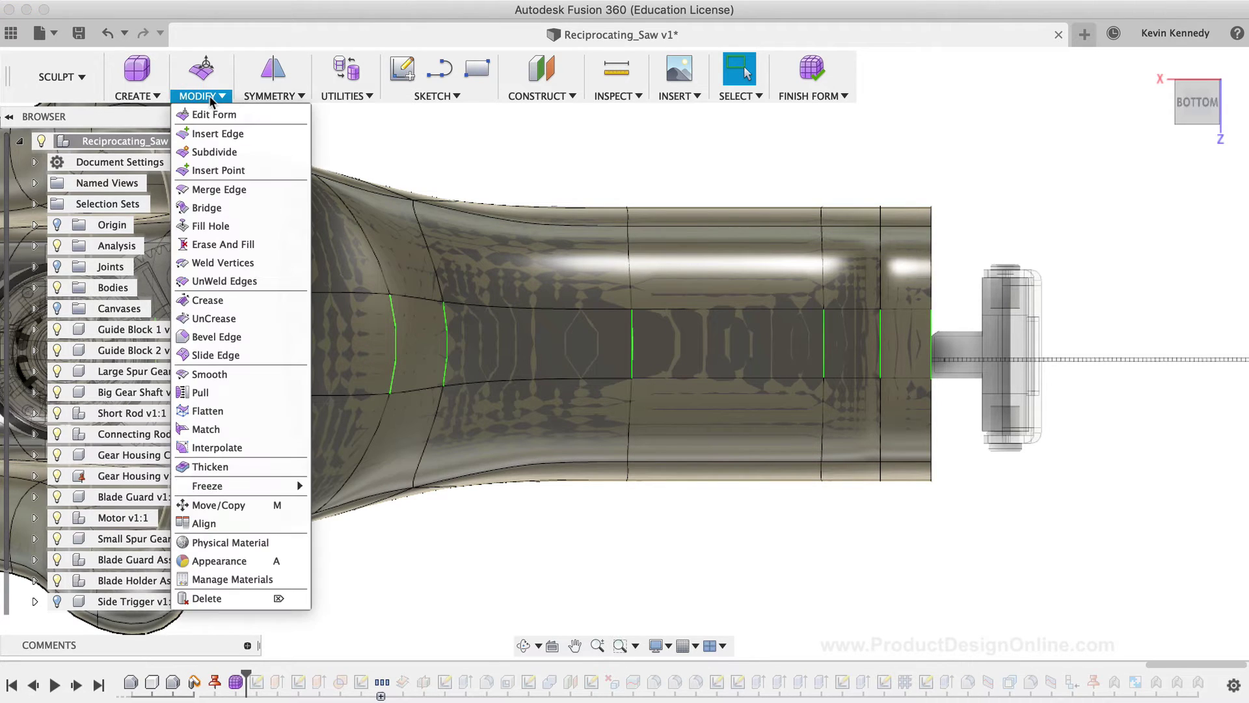
pyautogui.click(276, 133)
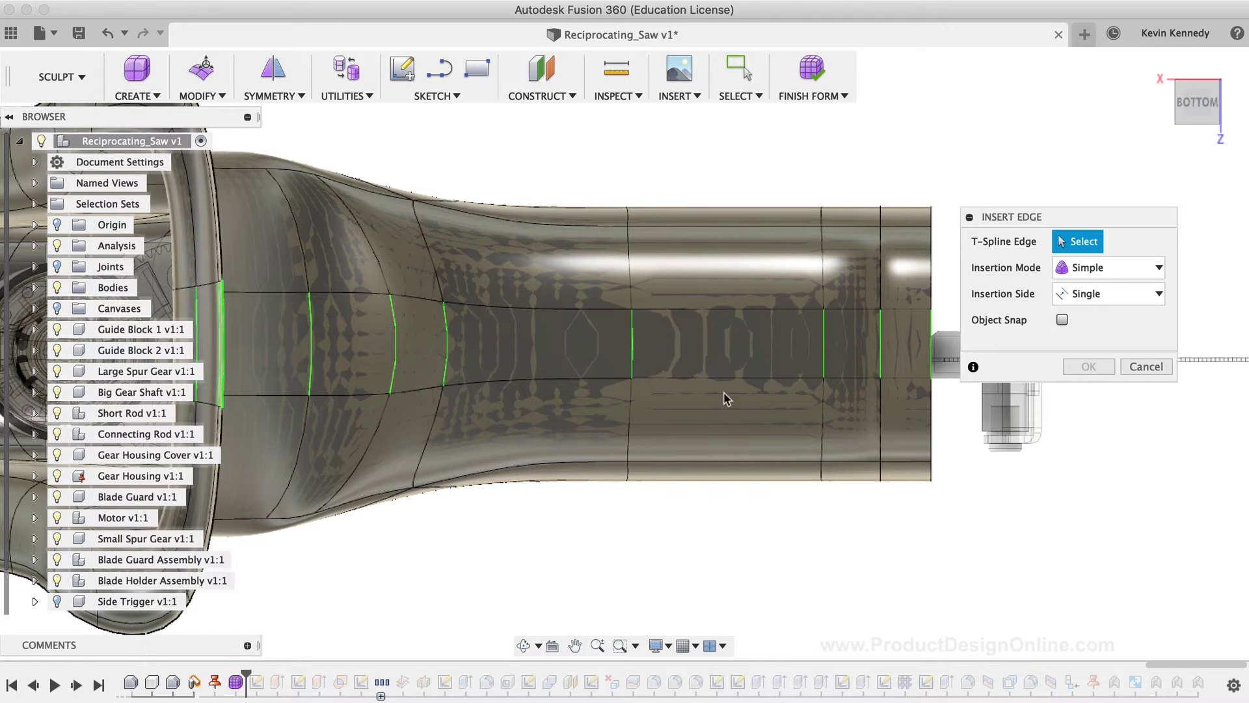
pyautogui.click(632, 353)
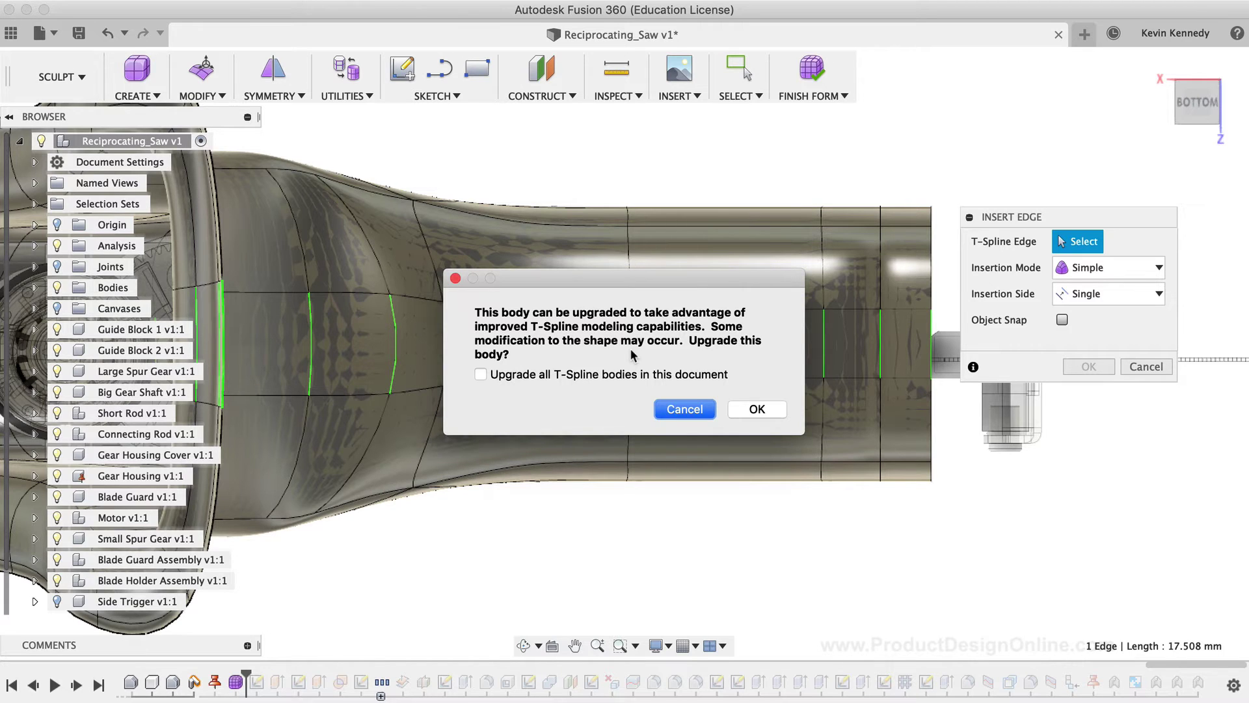
# - Upgrade all T-spline bodies and add the upper and lower edge segments to the selection
pyautogui.click(480, 375)
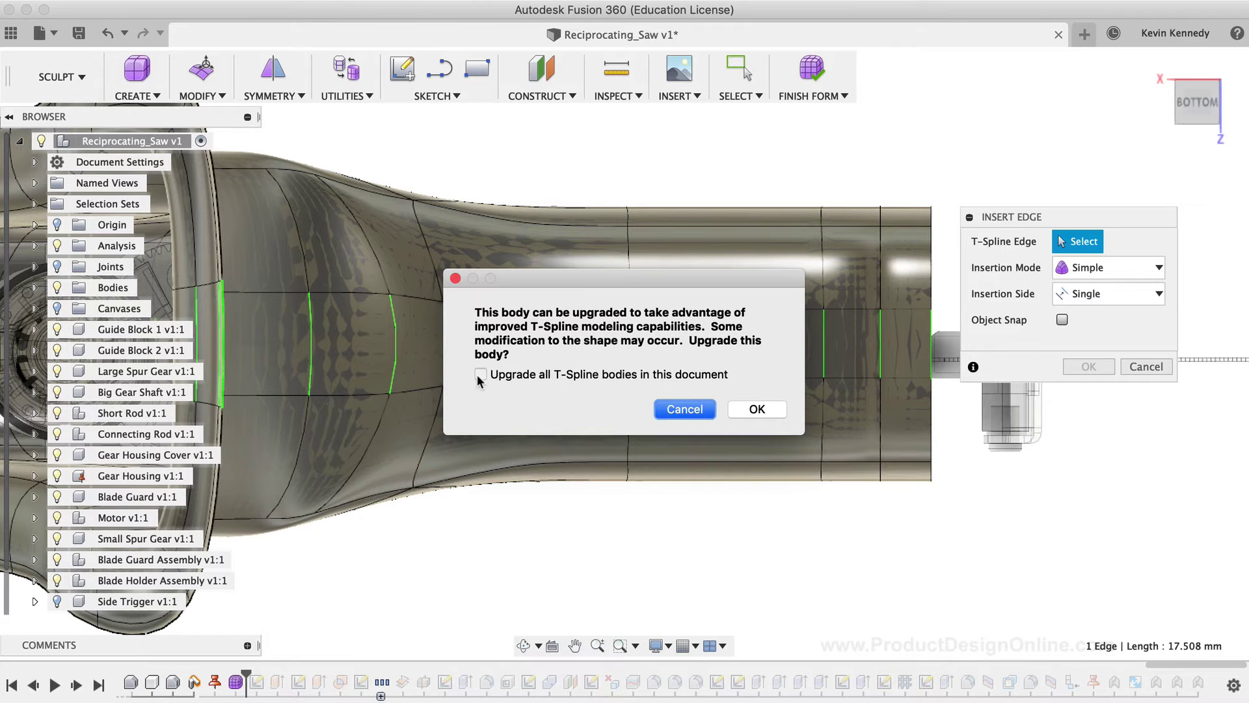
pyautogui.click(757, 409)
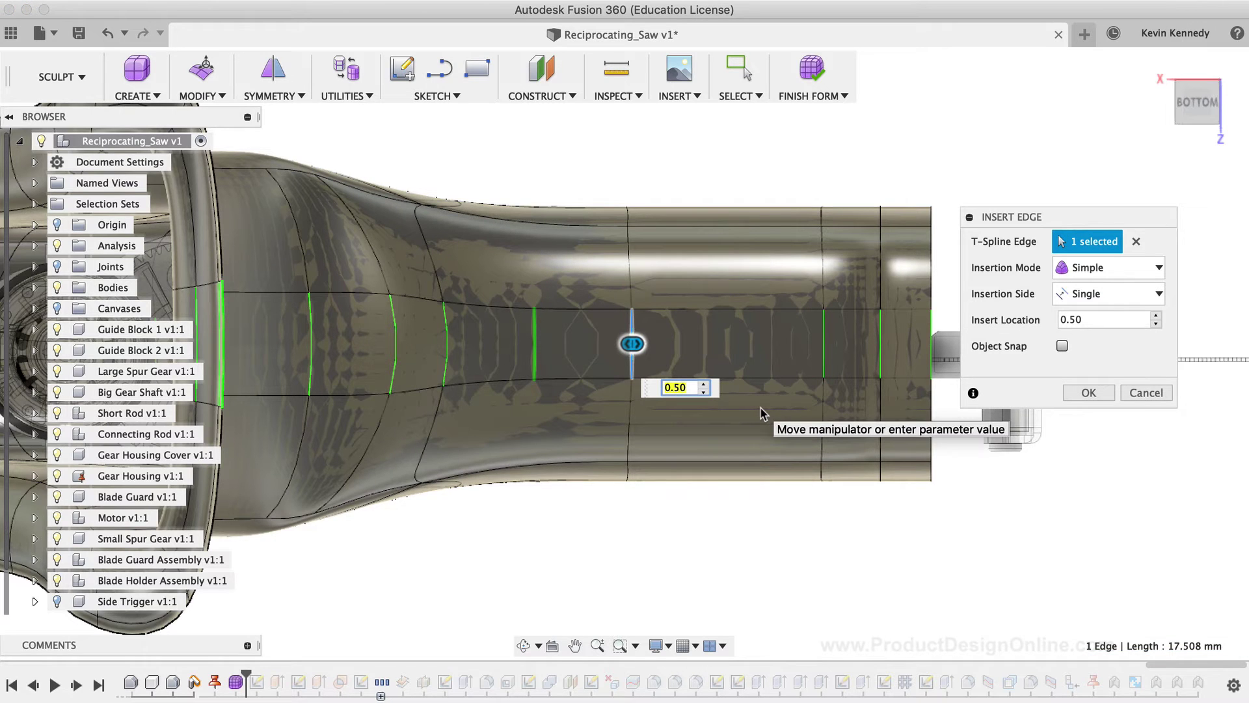
pyautogui.click(628, 285)
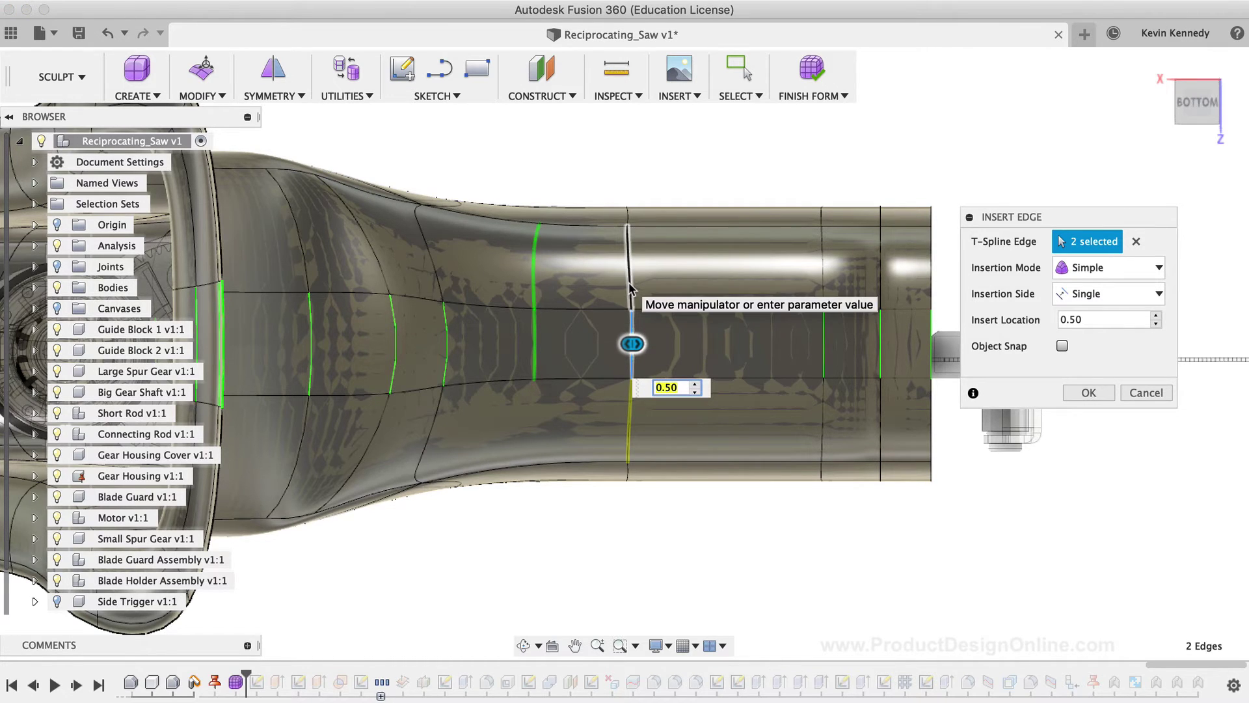
pyautogui.click(630, 426)
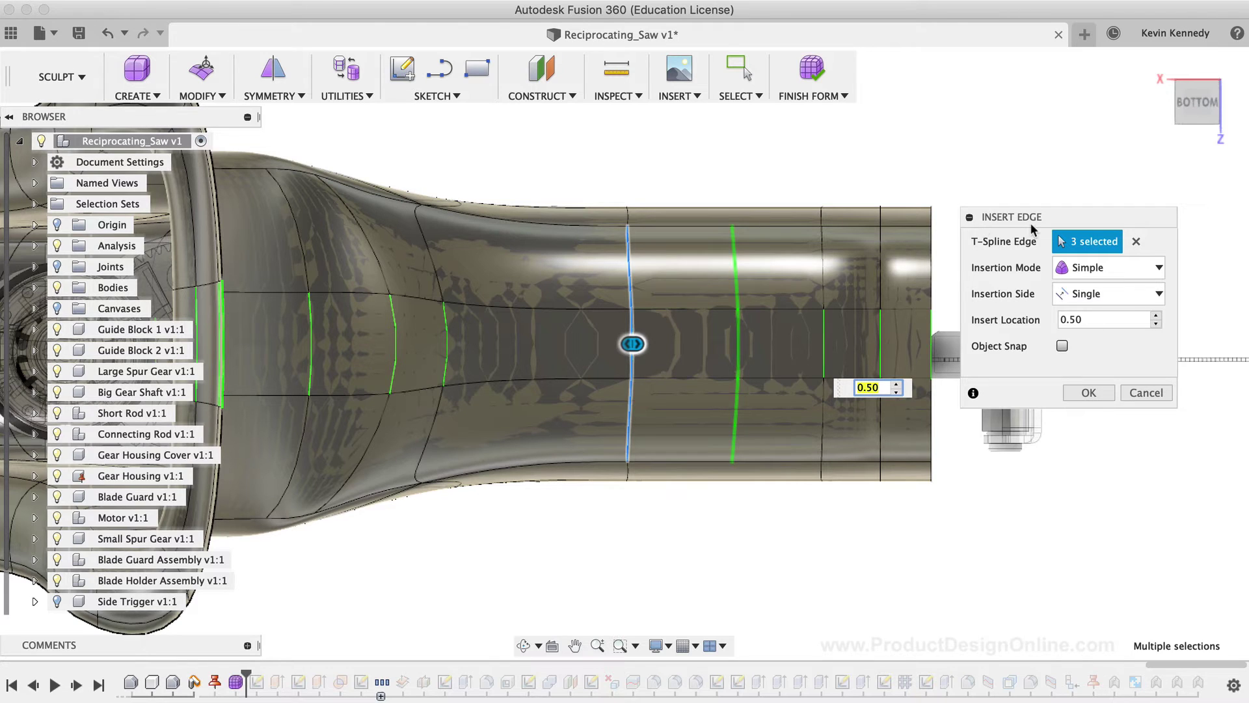
# - Set Insert Edge to Exact mode, Both insertion sides and a 0.25 insert location
pyautogui.click(1064, 270)
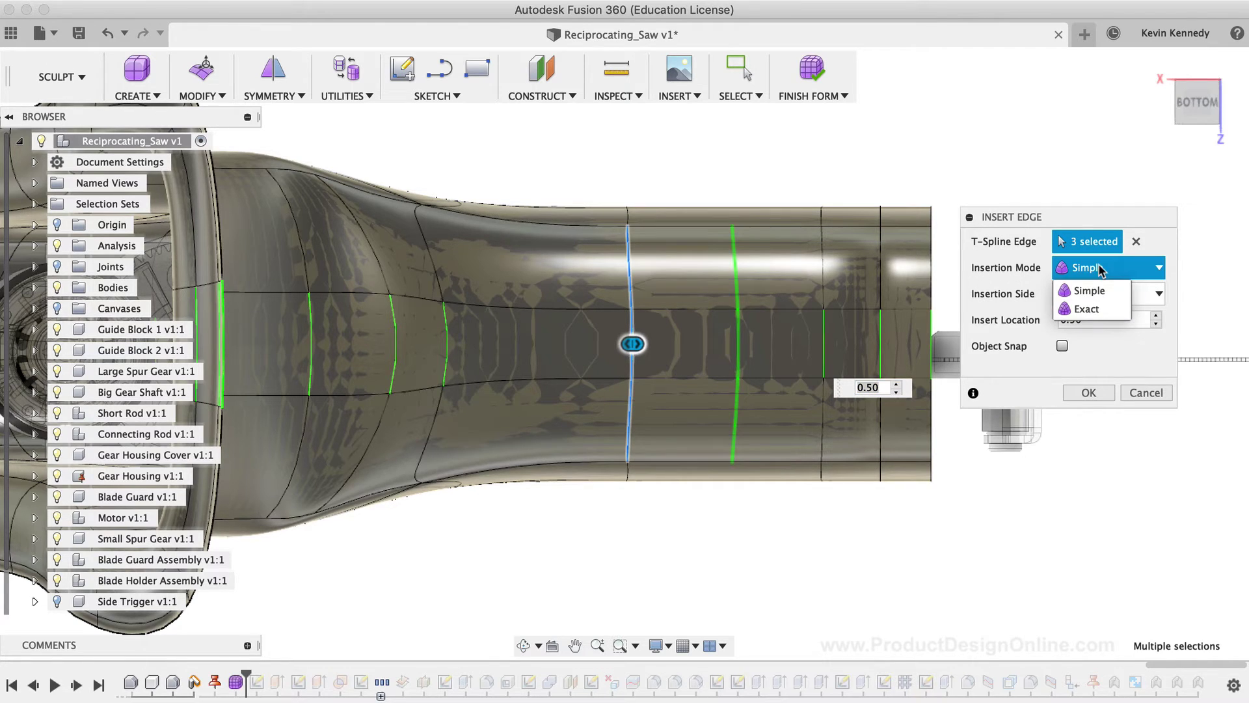
pyautogui.click(1098, 307)
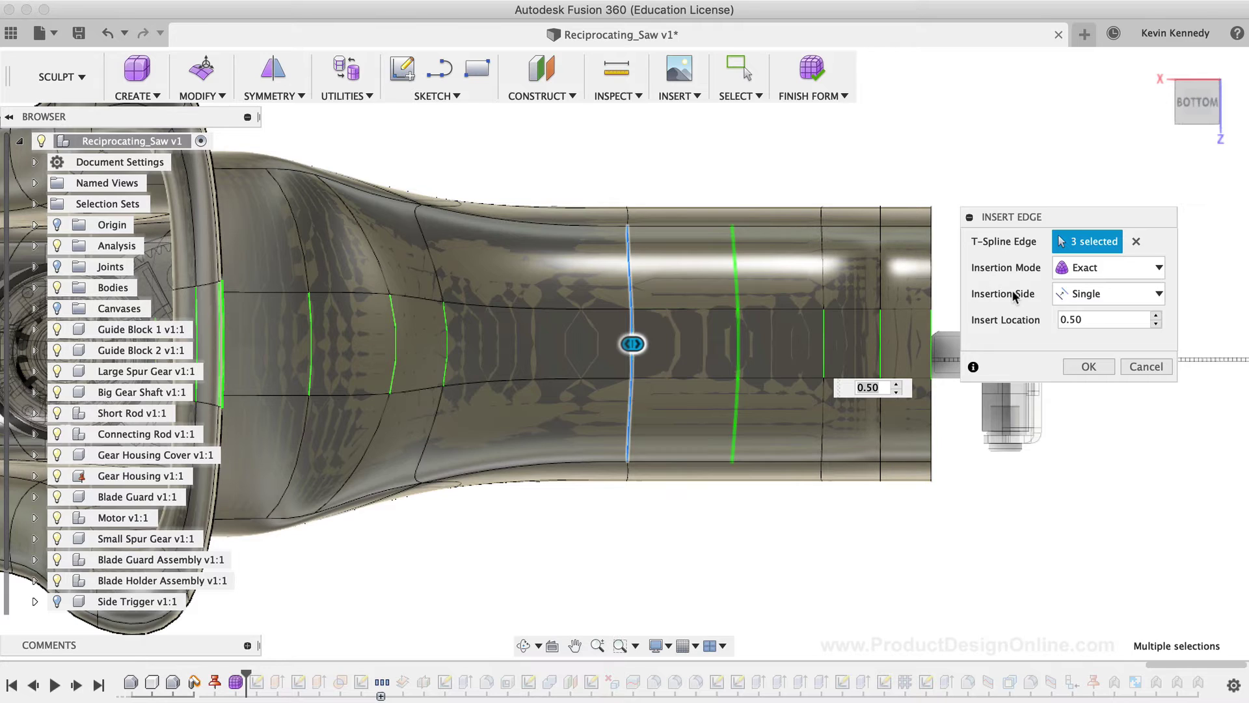
pyautogui.click(1101, 295)
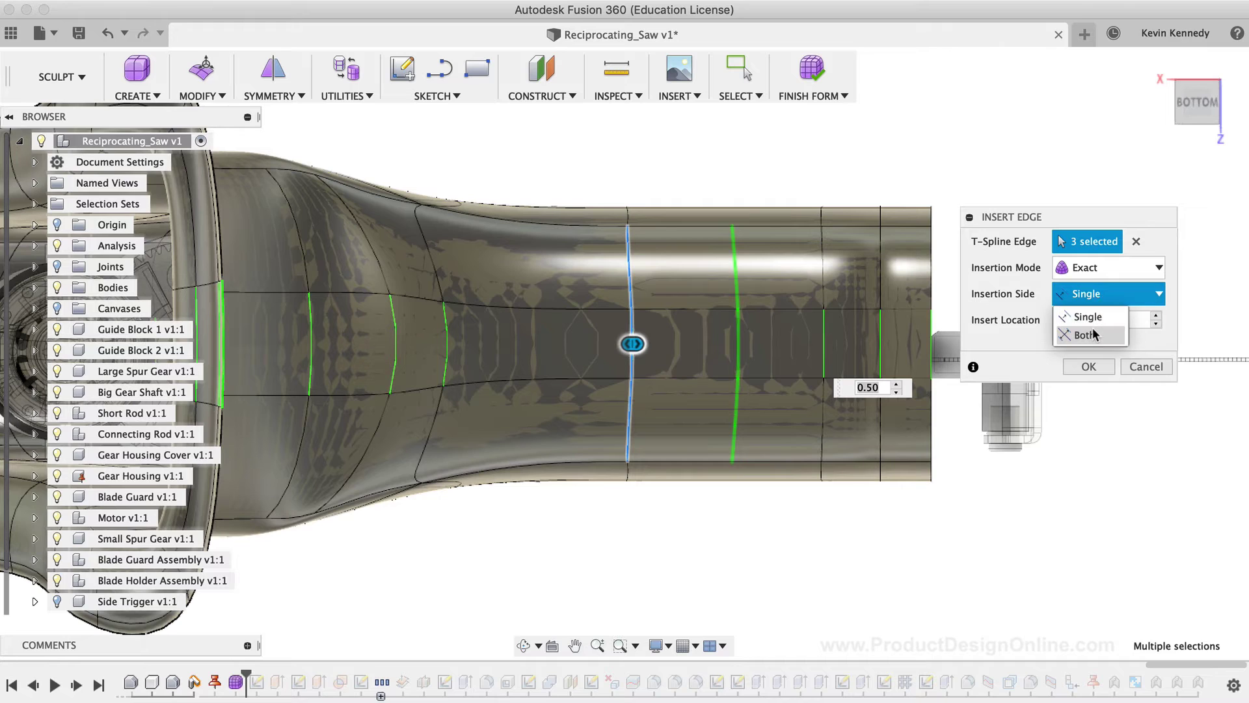
pyautogui.click(1093, 334)
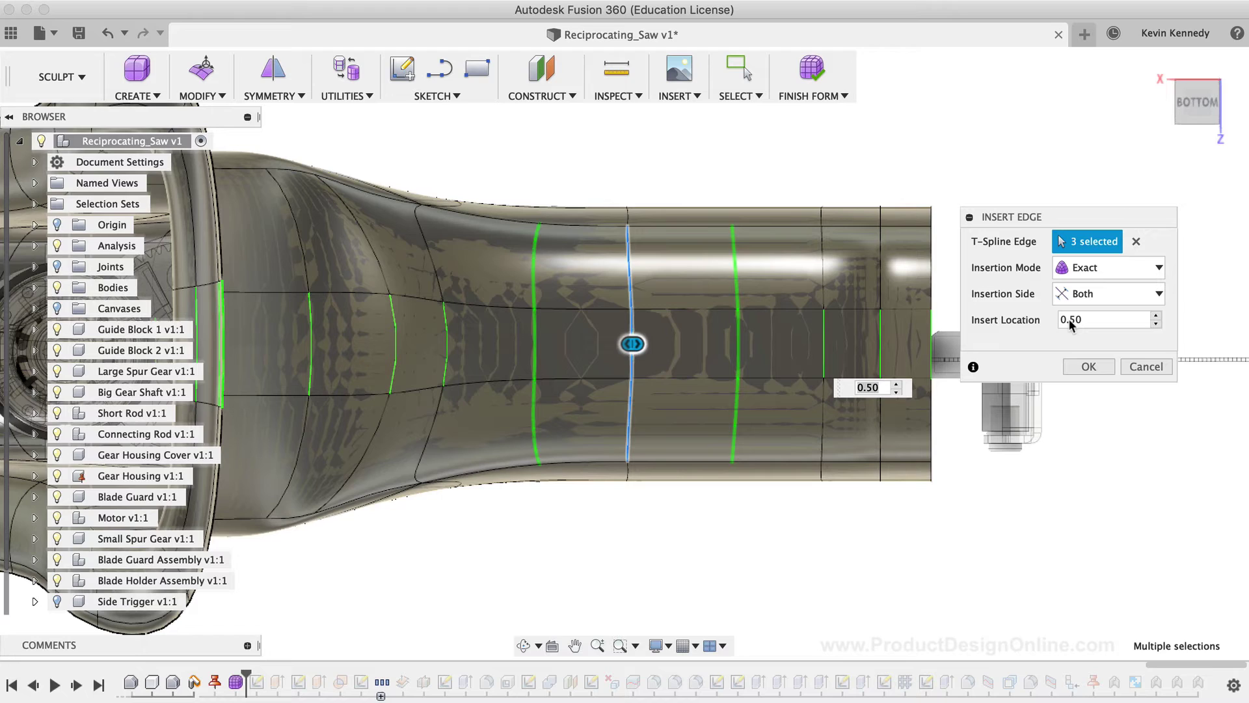
pyautogui.moveTo(1069, 322); pyautogui.dragTo(1080, 324)
pyautogui.write('25')
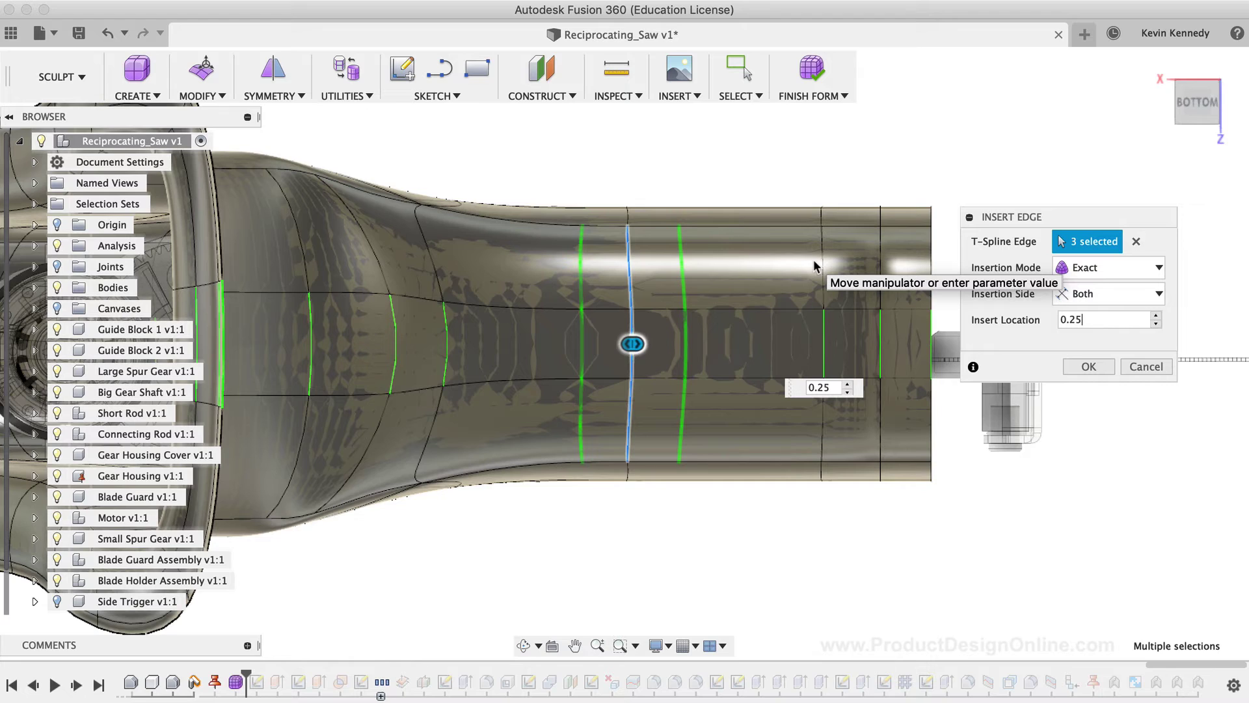
# - Apply the Insert Edge operation to add the flanking edge loops
pyautogui.click(1088, 366)
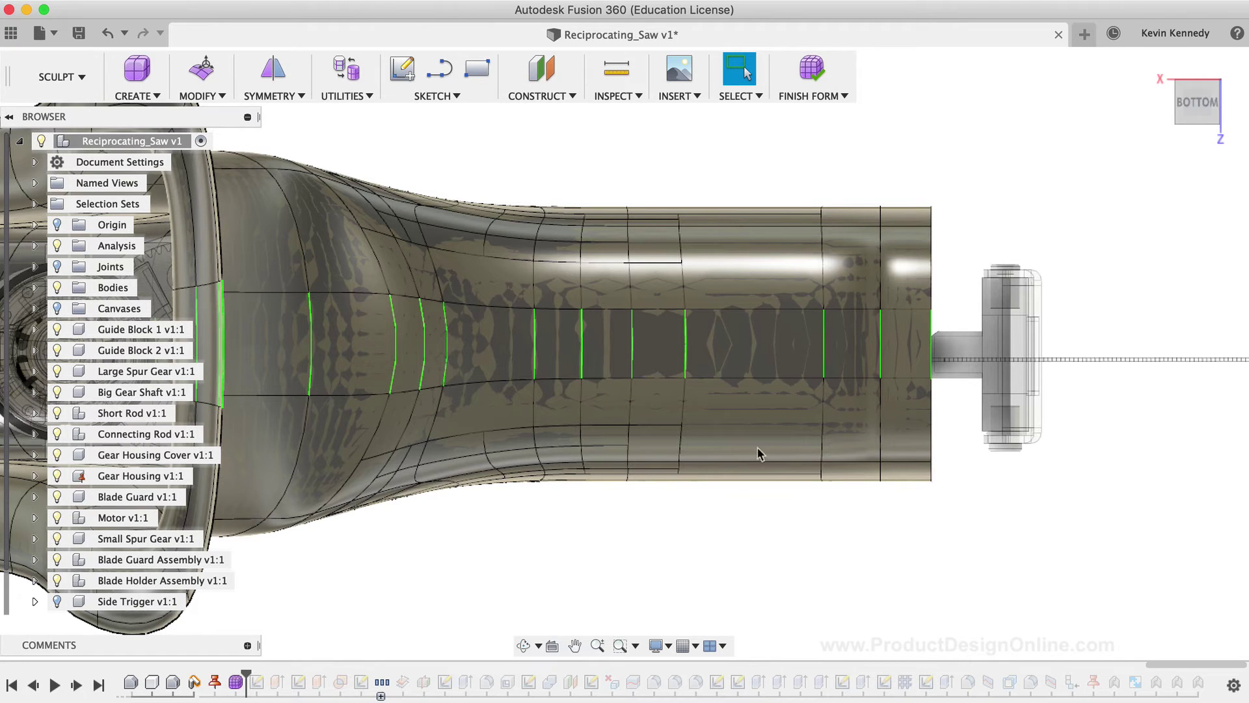
# - Repeat Insert Edge on the right-end edge's three segments at a 0.5 insert location
pyautogui.rightClick(823, 355)
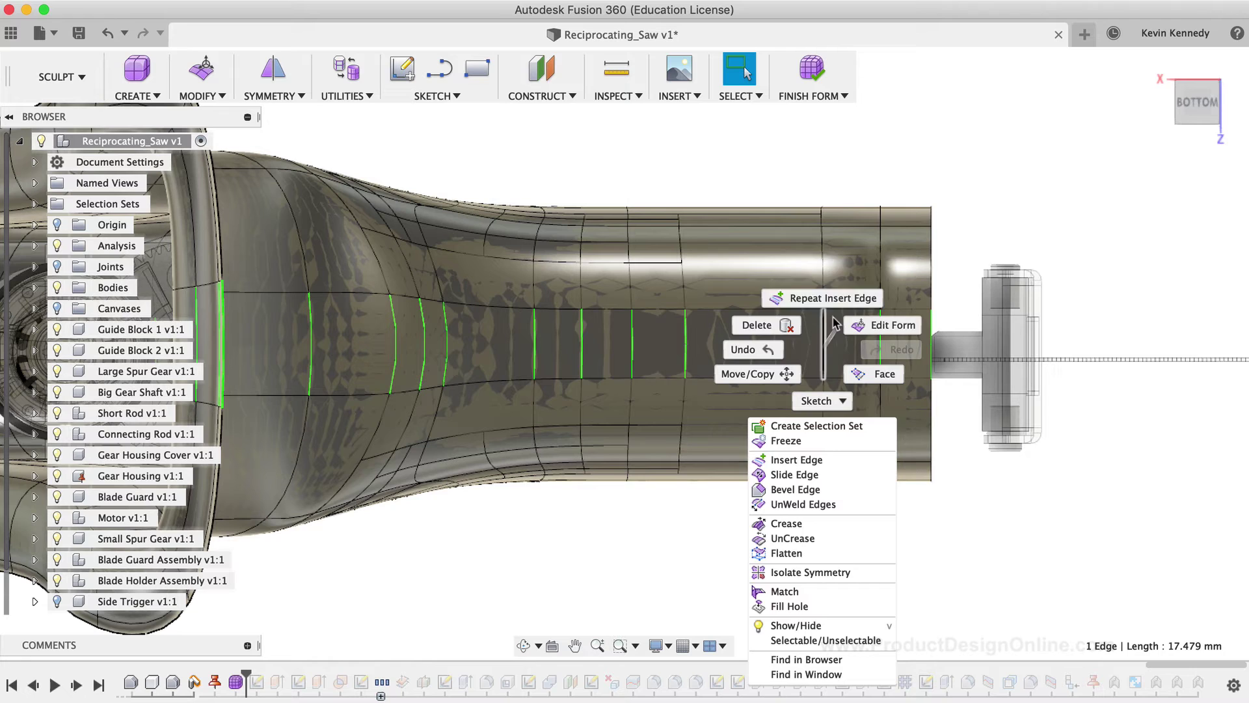
pyautogui.click(816, 300)
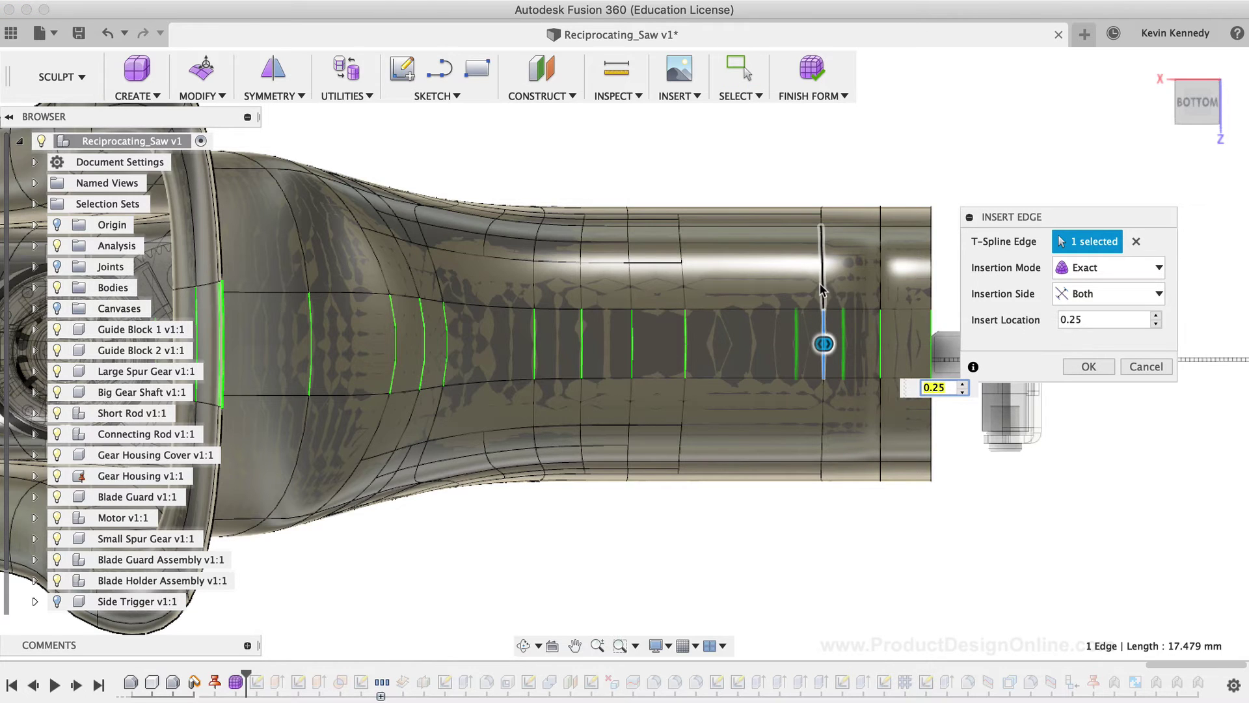
pyautogui.click(821, 287)
pyautogui.click(824, 416)
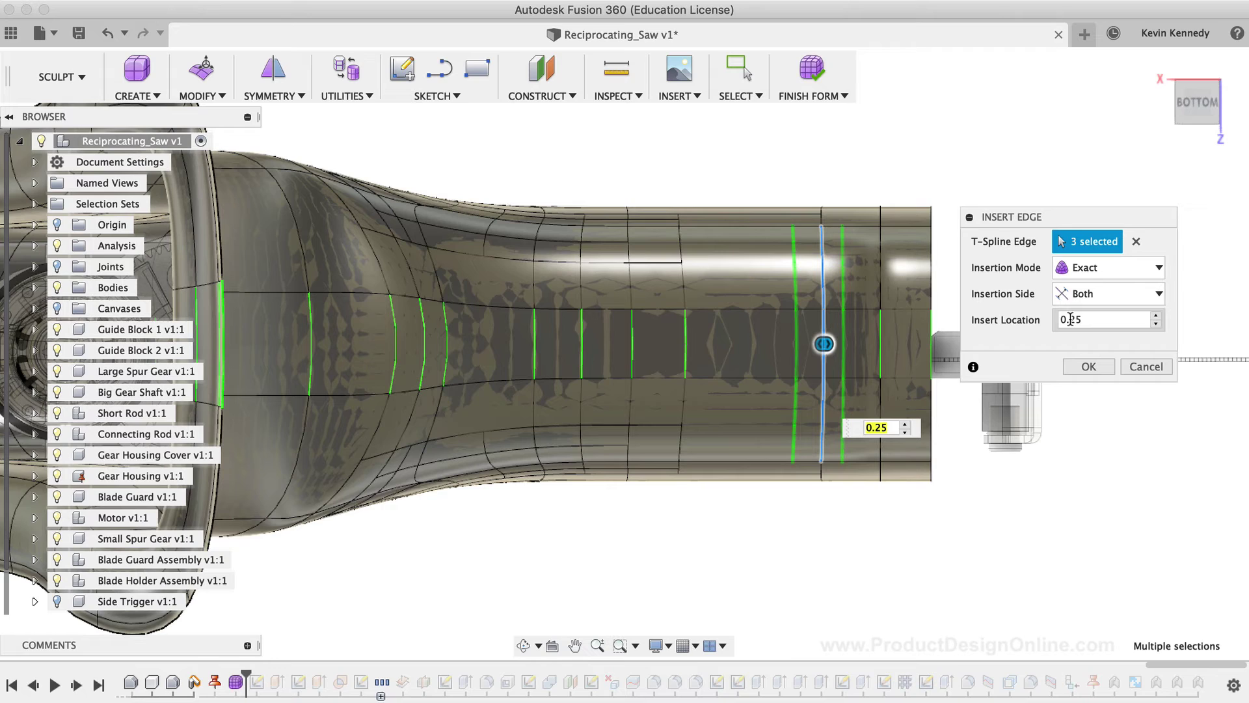
pyautogui.moveTo(1070, 320); pyautogui.dragTo(1088, 318)
pyautogui.write('5')
pyautogui.press('Return')
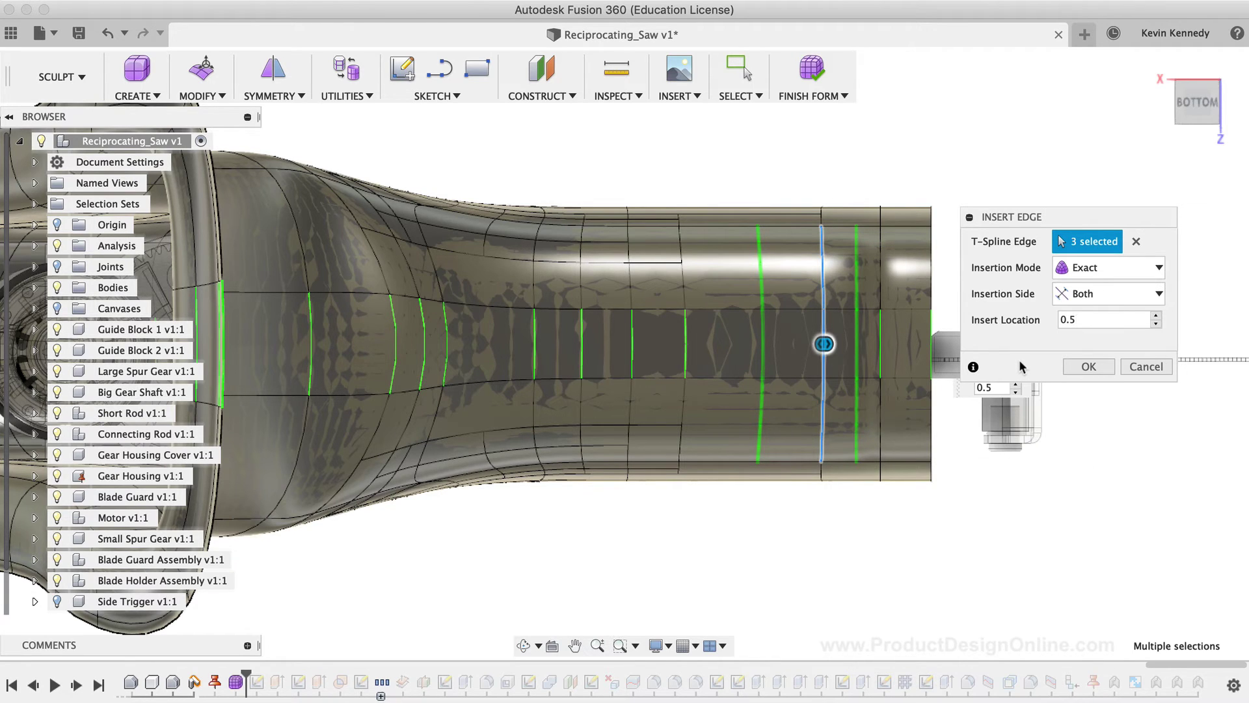
pyautogui.click(1088, 368)
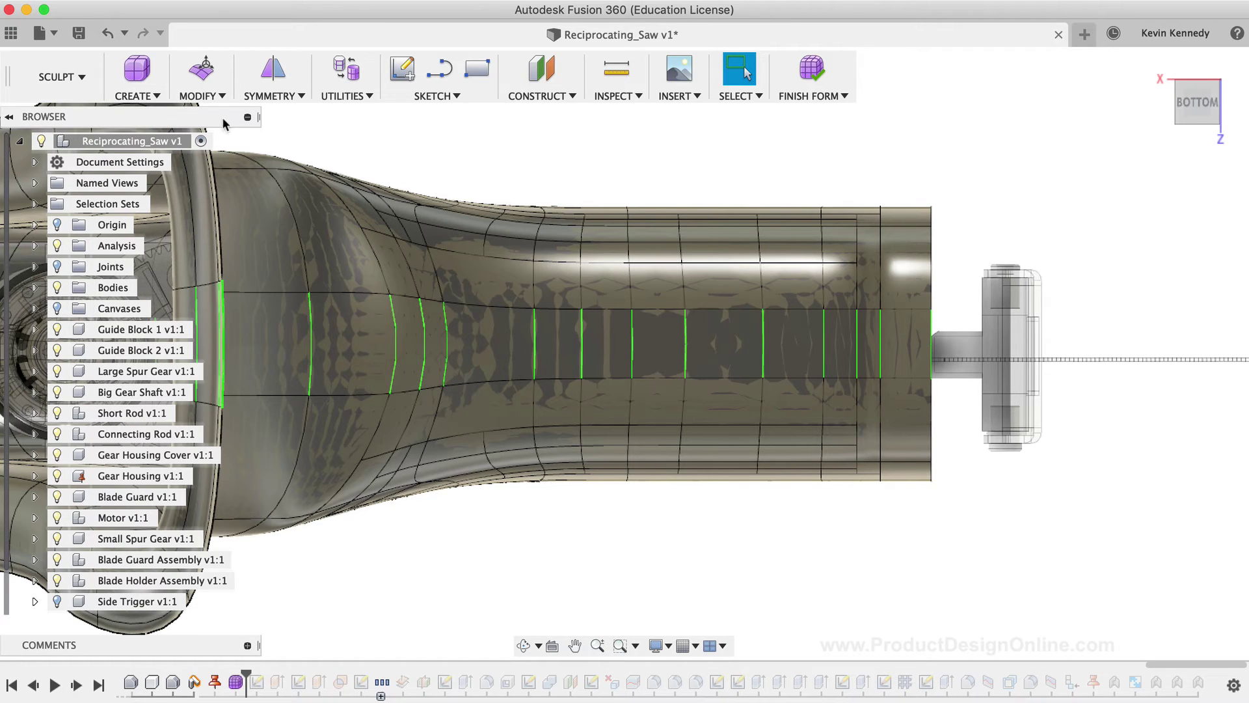
# - Start Slide Edge and select the seven segments of the right-end vertical edge column
pyautogui.click(199, 96)
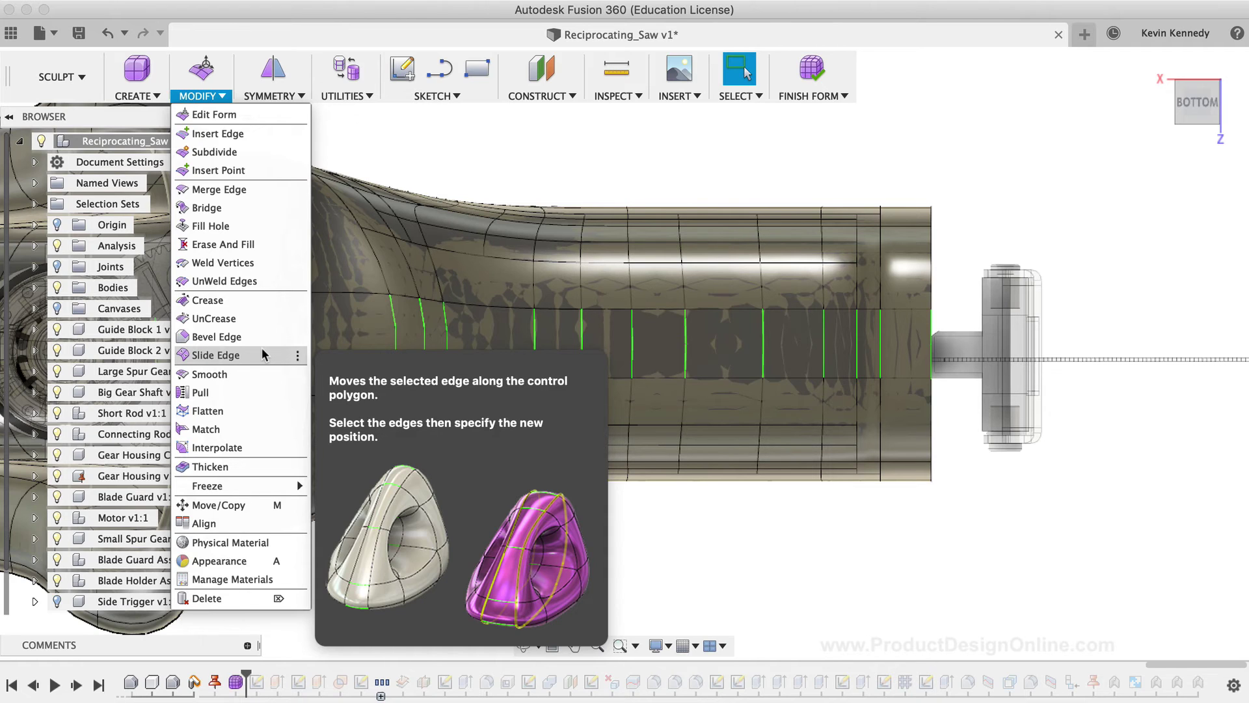
pyautogui.click(263, 354)
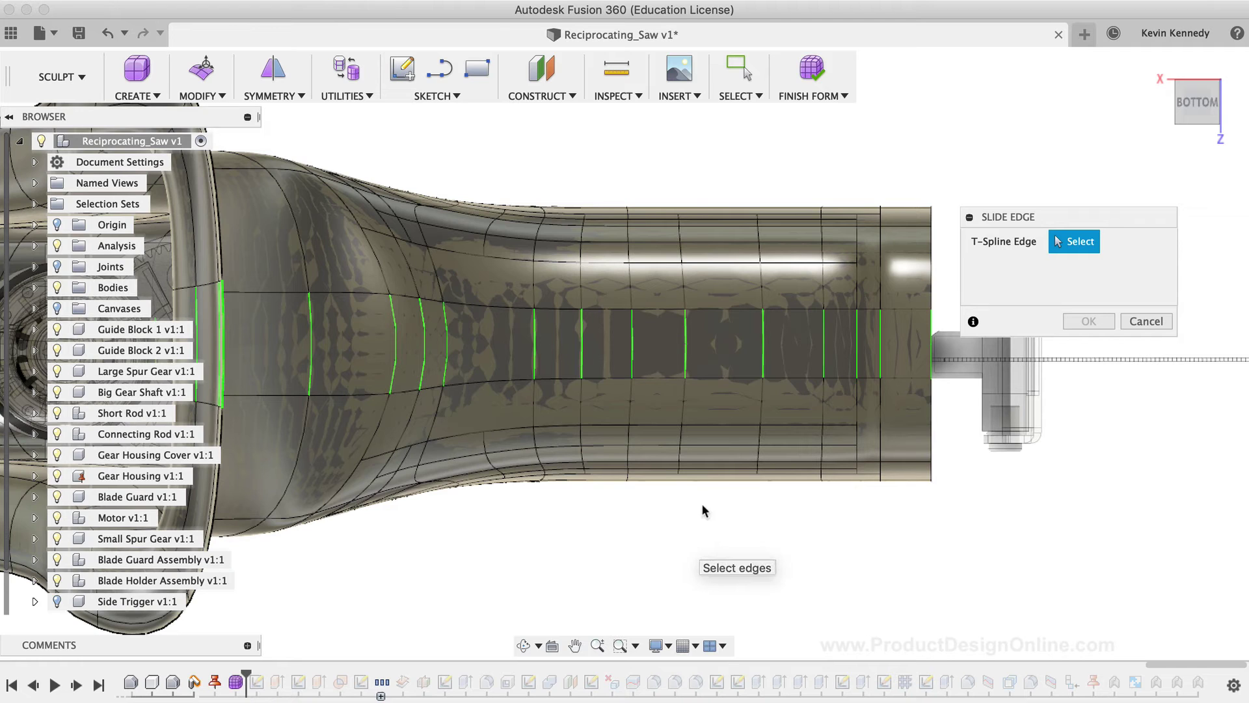
pyautogui.click(761, 411)
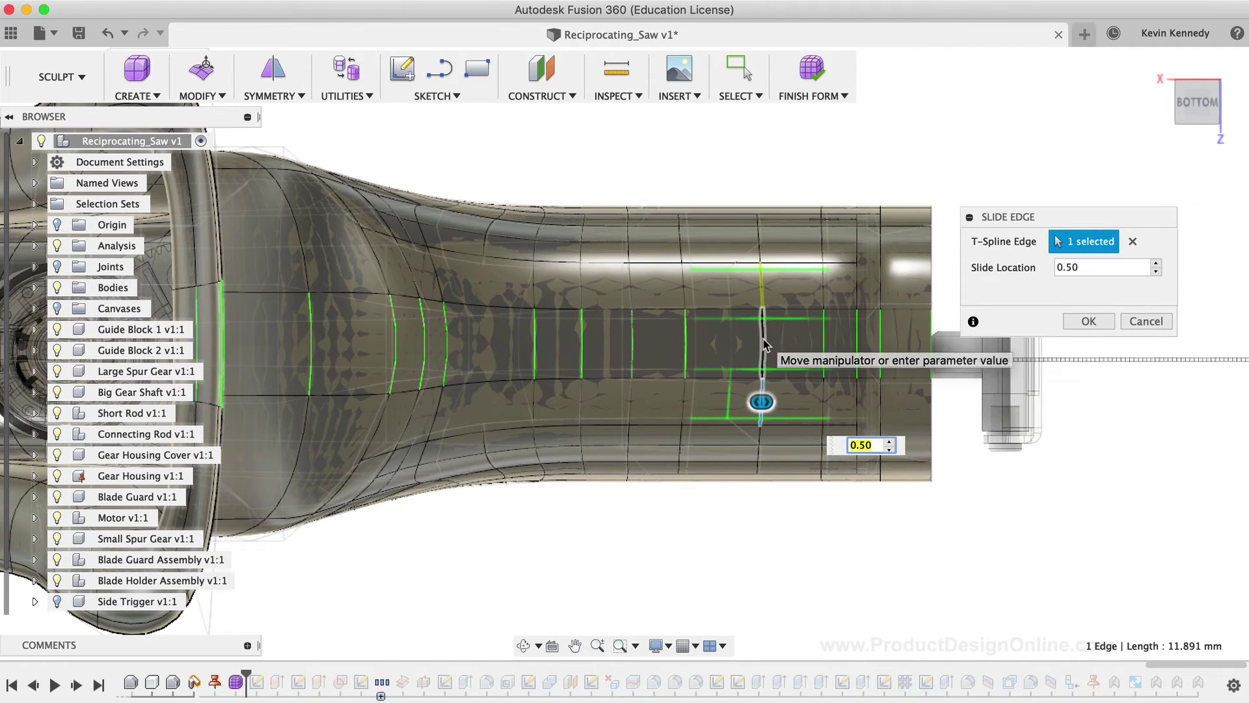
pyautogui.click(762, 345)
pyautogui.click(761, 292)
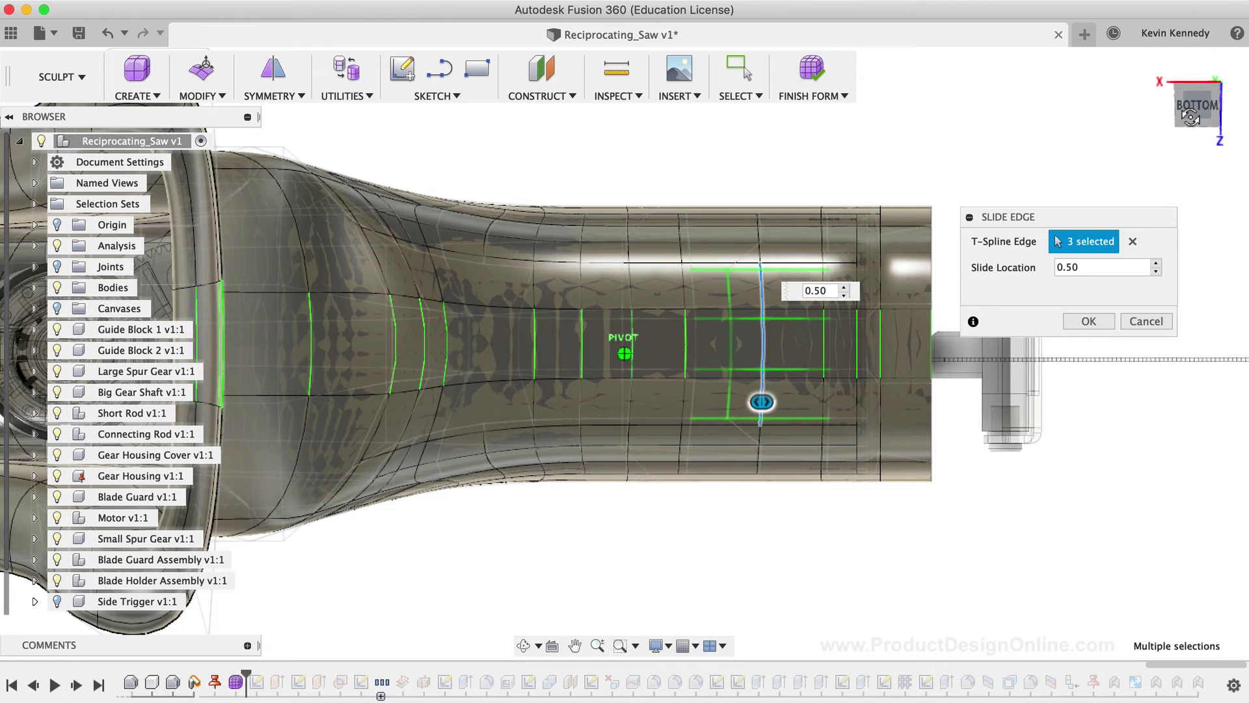
pyautogui.moveTo(1192, 108); pyautogui.dragTo(1195, 117)
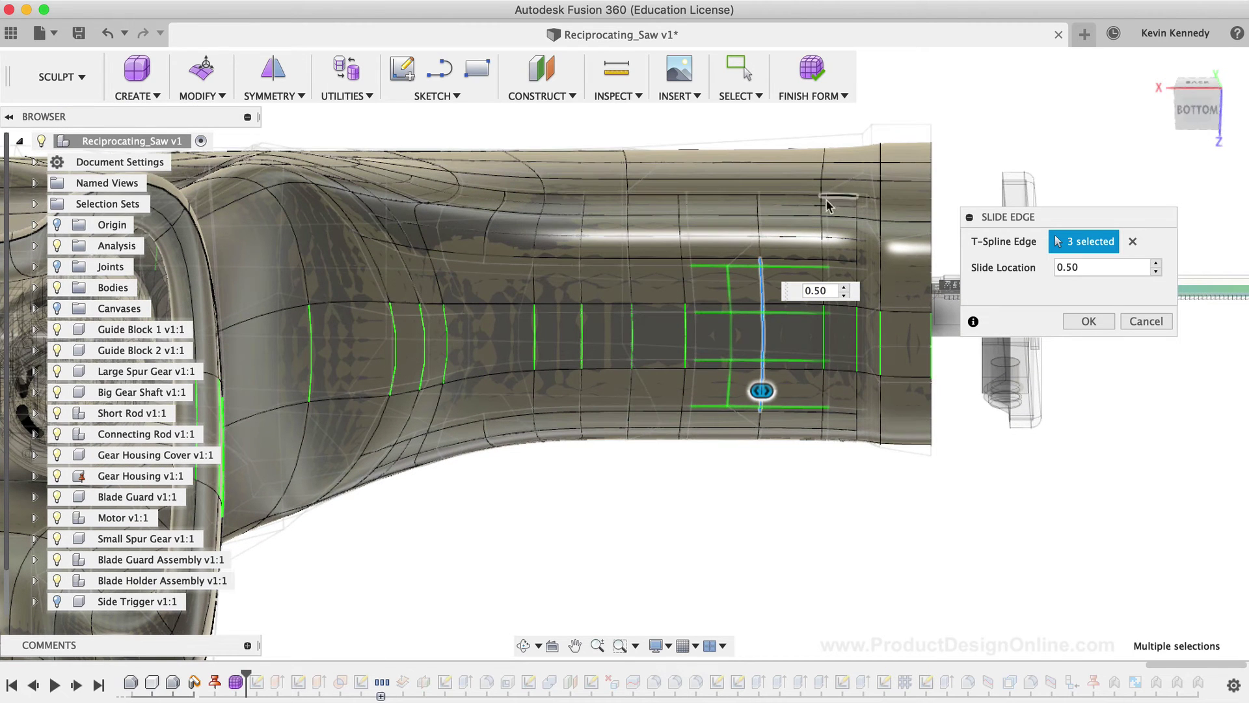
pyautogui.click(760, 249)
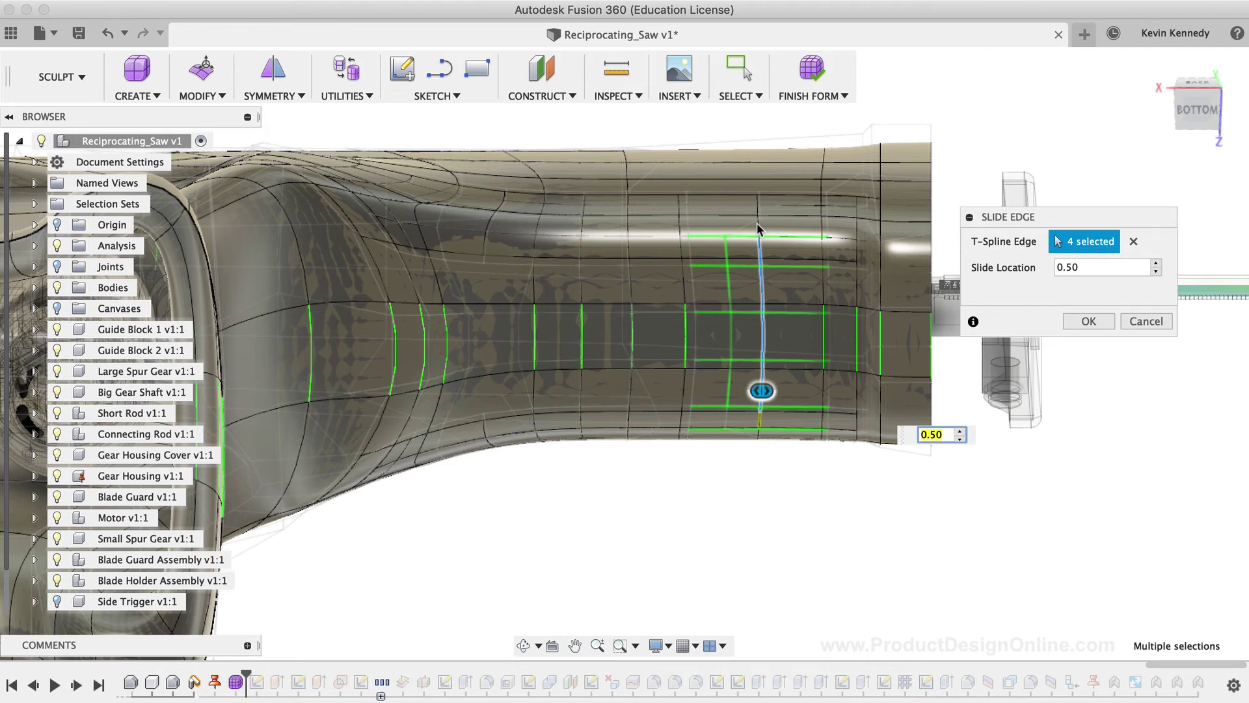
pyautogui.click(757, 218)
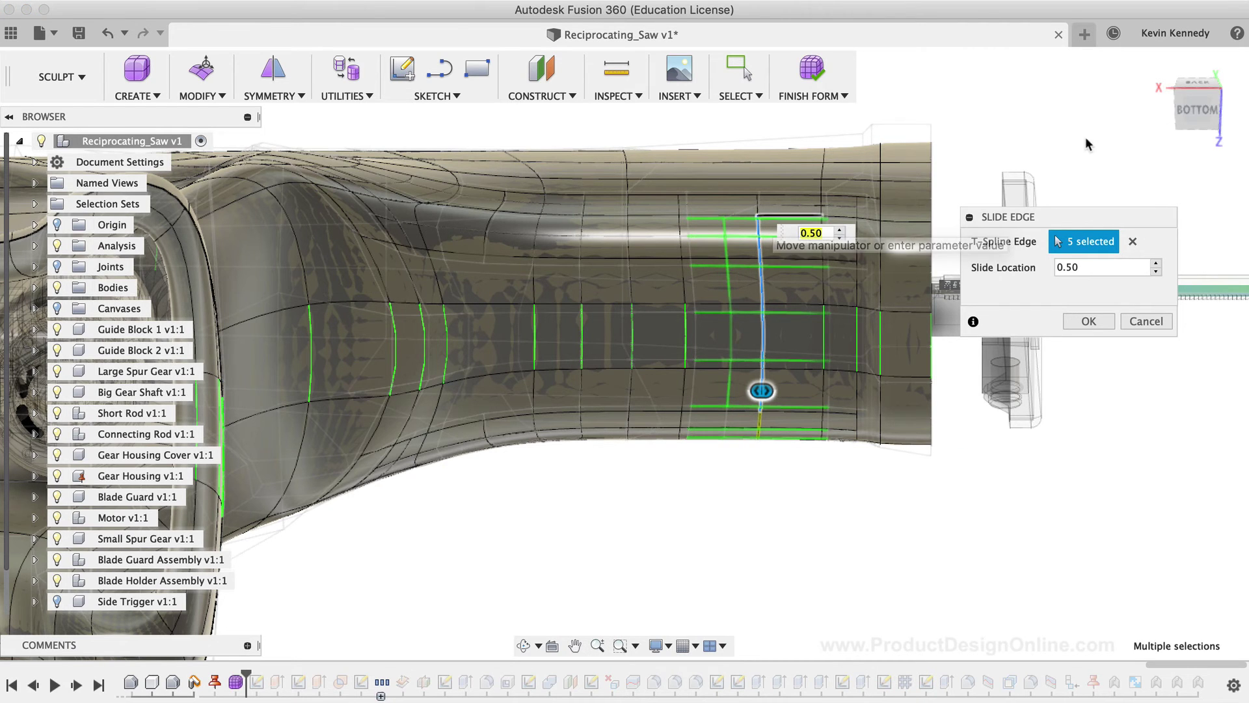
pyautogui.click(1195, 115)
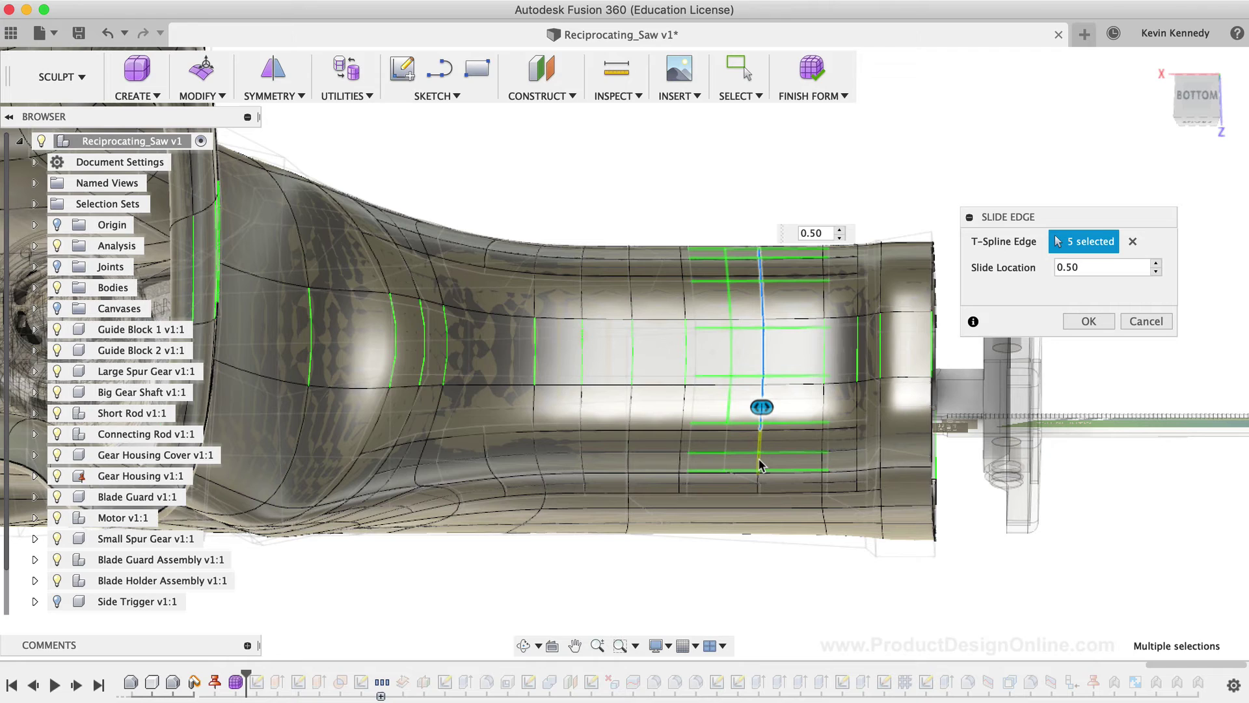
pyautogui.click(760, 463)
pyautogui.click(759, 445)
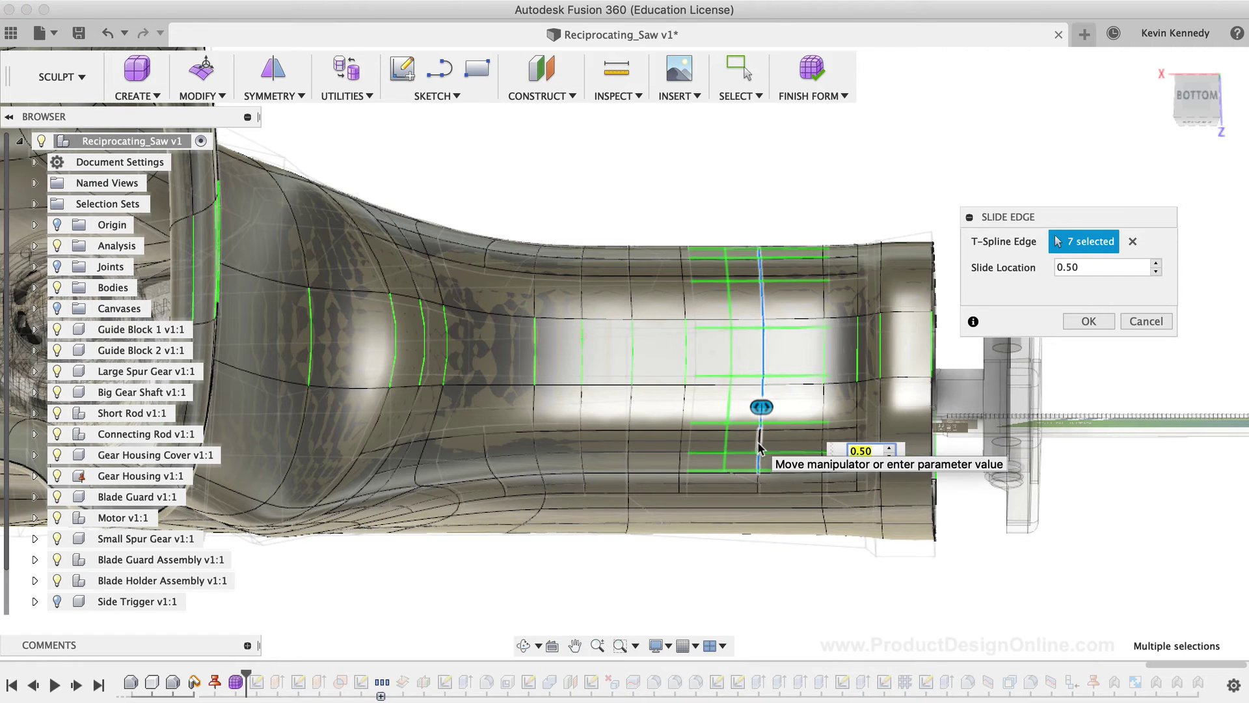
# - Set the Slide Location to 0.25 and apply the edge slide
pyautogui.click(1067, 268)
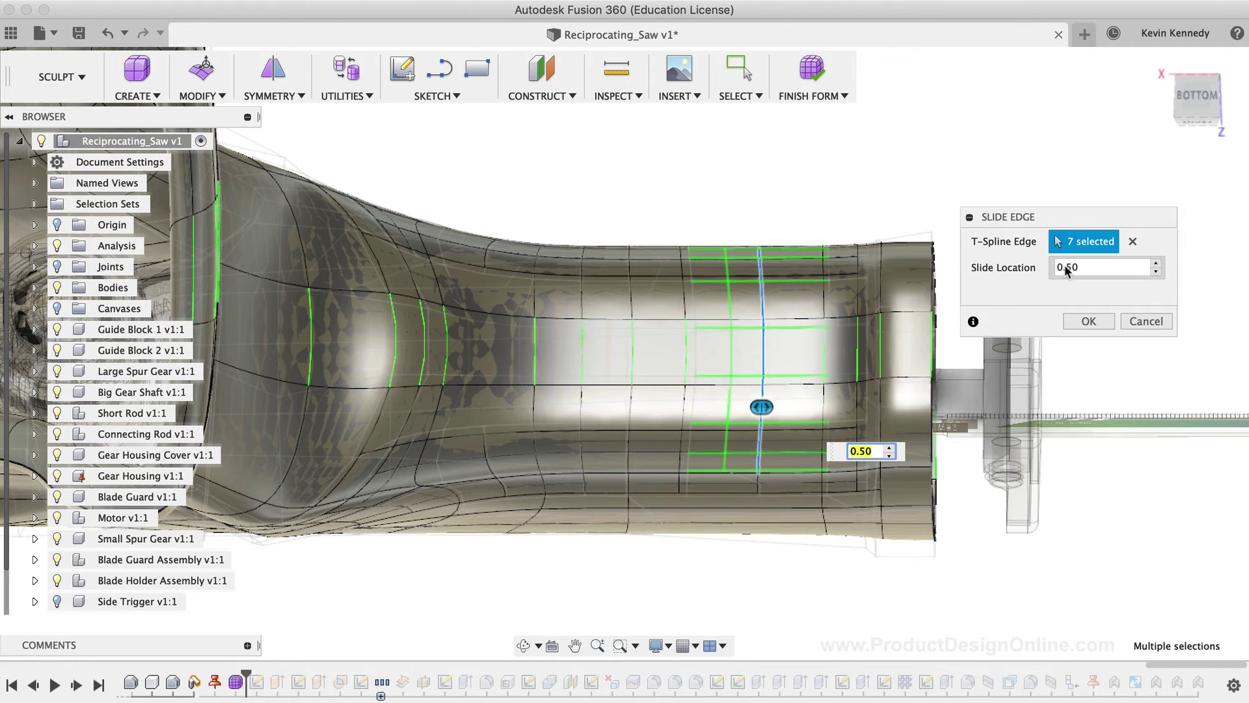
pyautogui.moveTo(1066, 268); pyautogui.dragTo(1093, 266)
pyautogui.write('25')
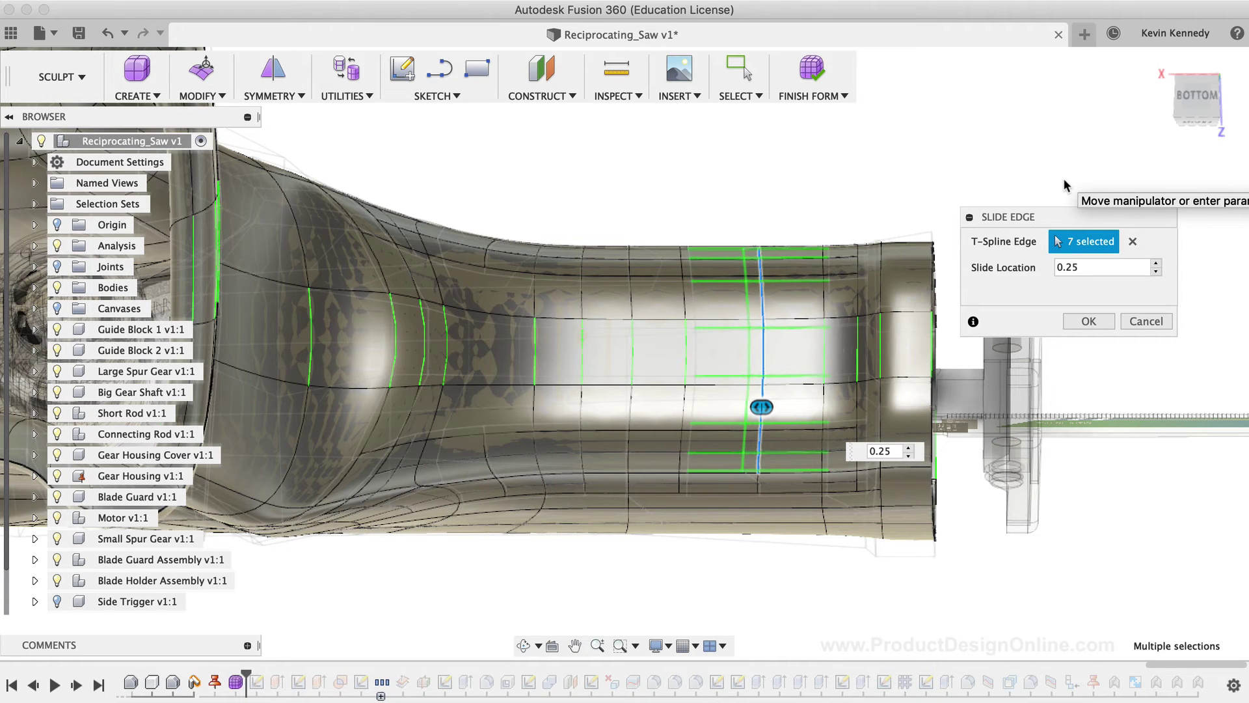
pyautogui.click(1091, 321)
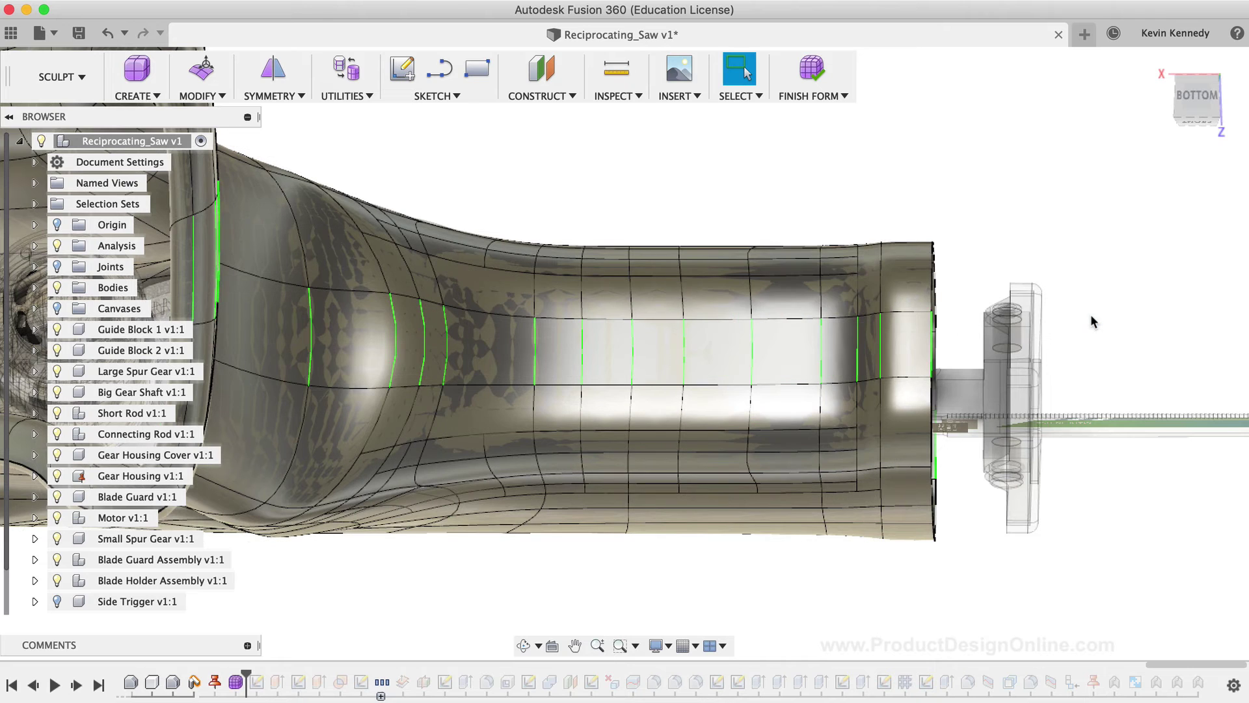
# - From the bottom view, select every edge segment of the first vertical ring on the underside
pyautogui.click(1195, 103)
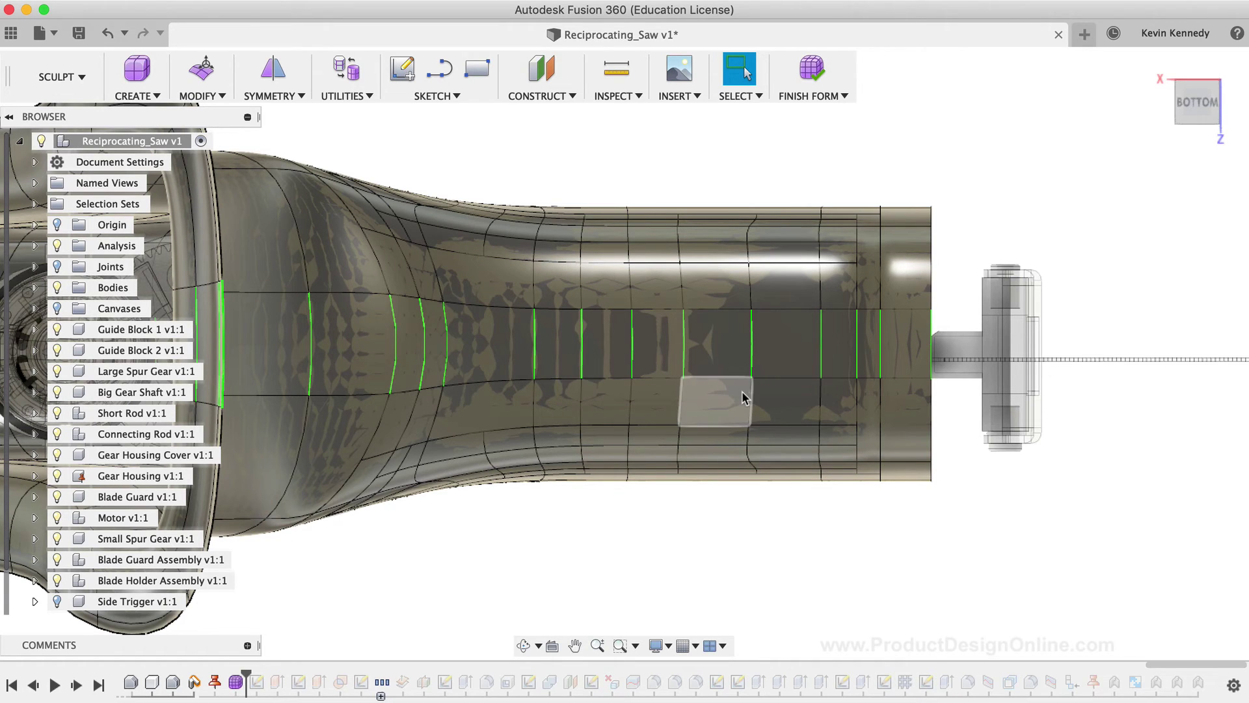
pyautogui.click(751, 358)
pyautogui.keyDown('shift'); pyautogui.click(748, 293); pyautogui.keyUp('shift')
pyautogui.keyDown('shift'); pyautogui.click(748, 257); pyautogui.keyUp('shift')
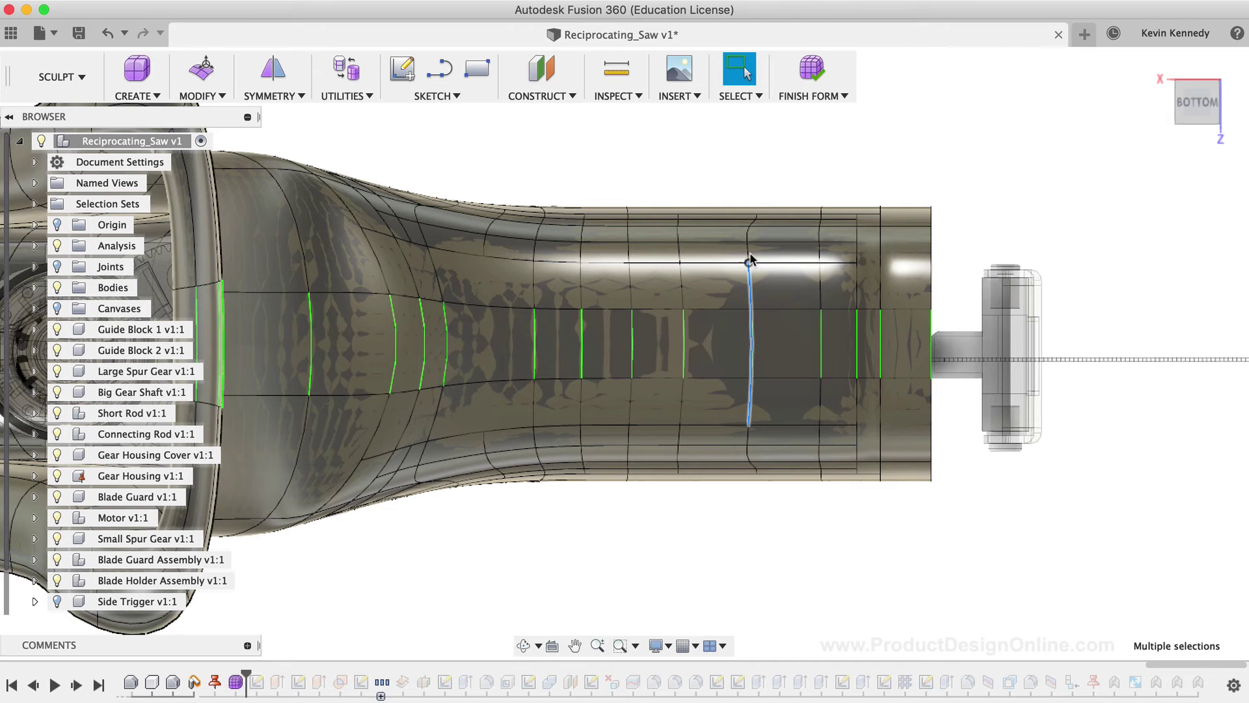
pyautogui.keyDown('shift'); pyautogui.moveTo(747, 234); pyautogui.dragTo(783, 198, button='middle'); pyautogui.keyUp('shift')
pyautogui.keyDown('shift'); pyautogui.click(748, 224); pyautogui.keyUp('shift')
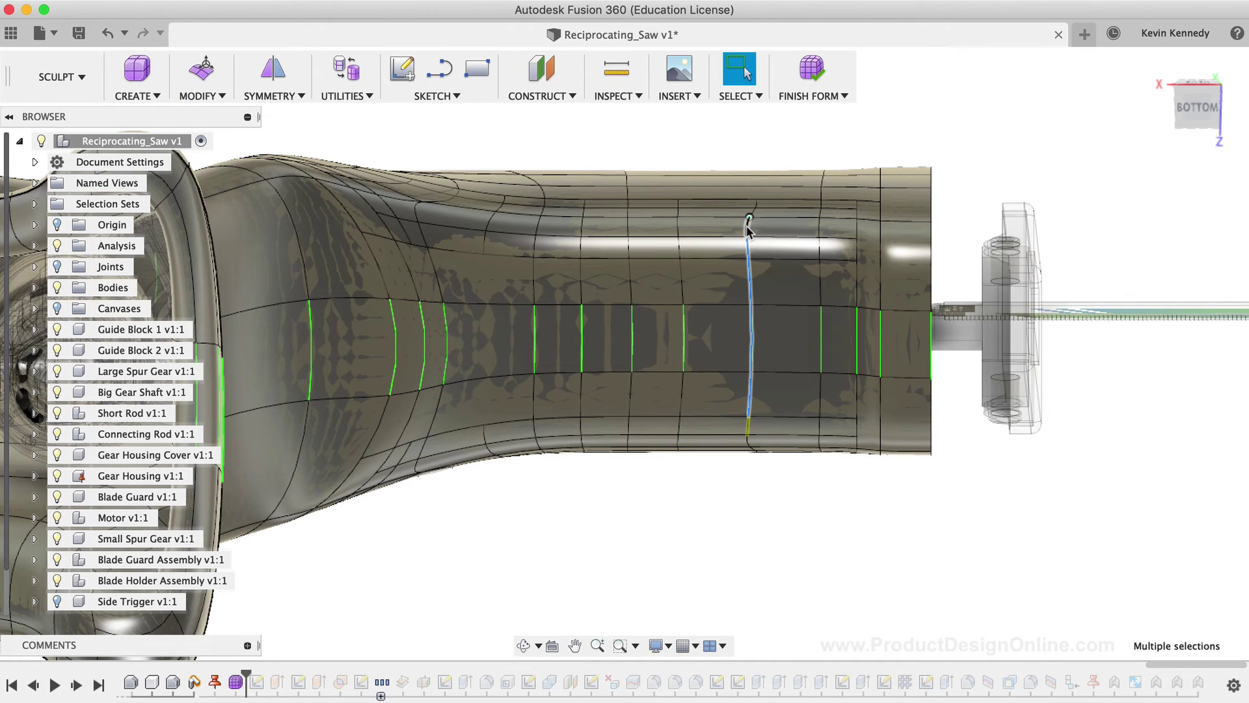
pyautogui.click(1186, 117)
pyautogui.scroll(3, 832, 489)
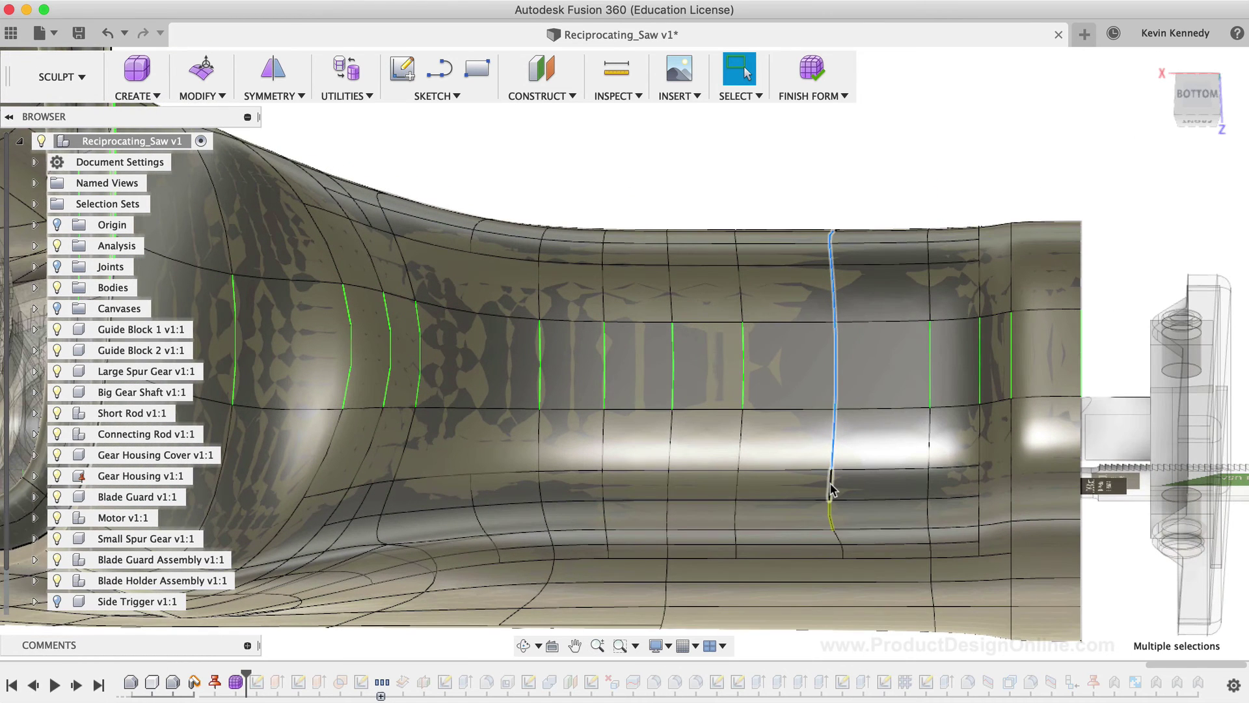
pyautogui.keyDown('shift'); pyautogui.click(832, 494); pyautogui.keyUp('shift')
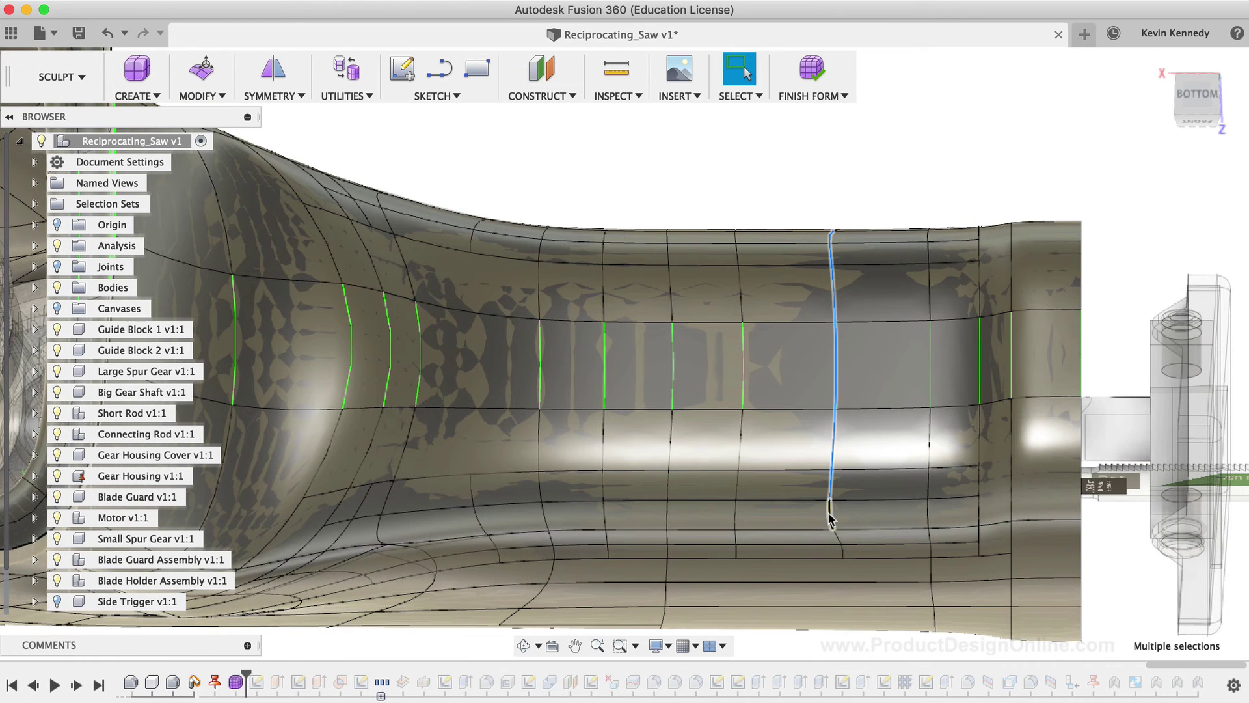
# - Add the edge segments of the second vertical ring to the selection
pyautogui.keyDown('shift'); pyautogui.click(666, 514); pyautogui.keyUp('shift')
pyautogui.keyDown('shift'); pyautogui.click(668, 485); pyautogui.keyUp('shift')
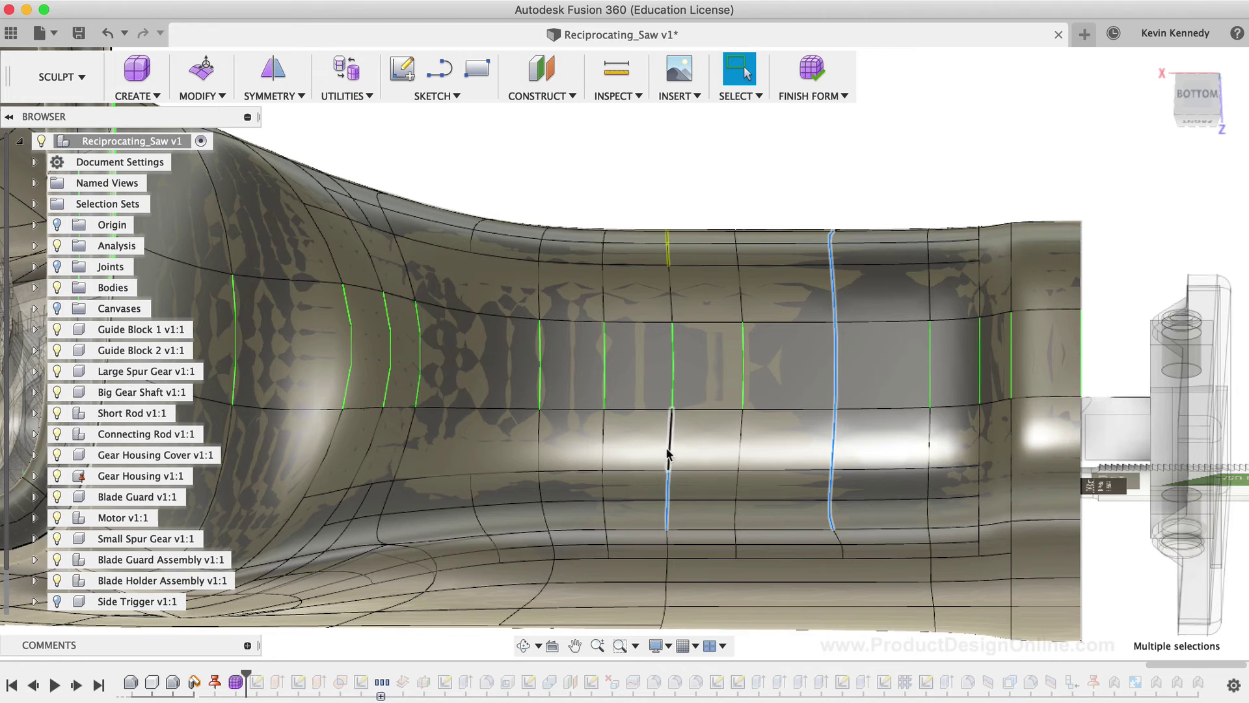
pyautogui.keyDown('shift'); pyautogui.click(668, 445); pyautogui.keyUp('shift')
pyautogui.keyDown('shift'); pyautogui.click(674, 363); pyautogui.keyUp('shift')
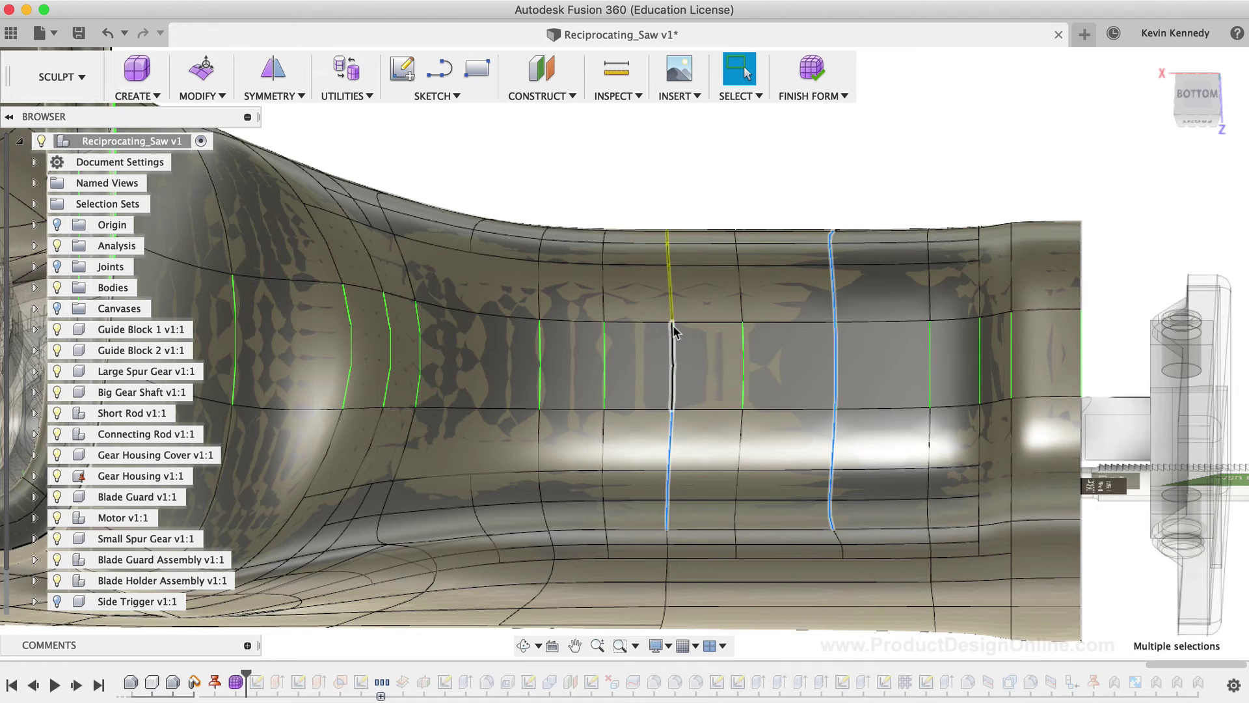
pyautogui.keyDown('shift'); pyautogui.click(674, 289); pyautogui.keyUp('shift')
pyautogui.moveTo(1159, 71)
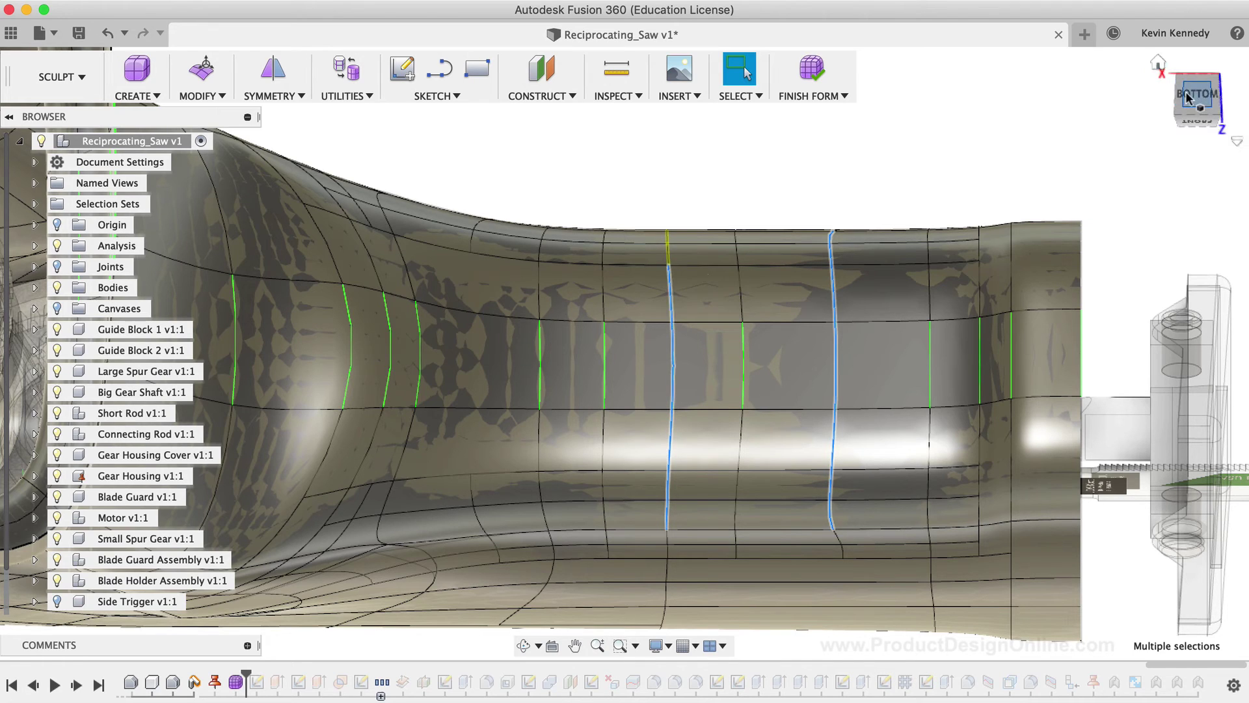
pyautogui.keyDown('shift'); pyautogui.moveTo(624, 349); pyautogui.dragTo(875, 176, button='middle'); pyautogui.keyUp('shift')
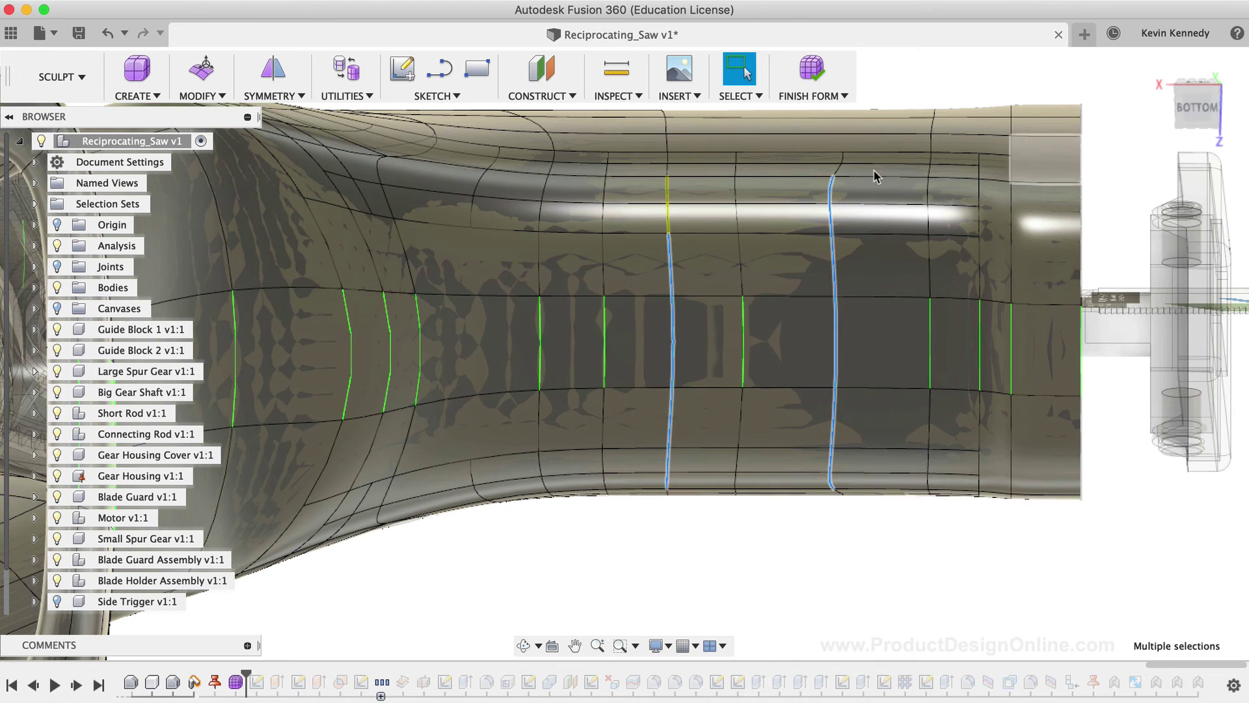
pyautogui.keyDown('shift'); pyautogui.click(666, 212); pyautogui.keyUp('shift')
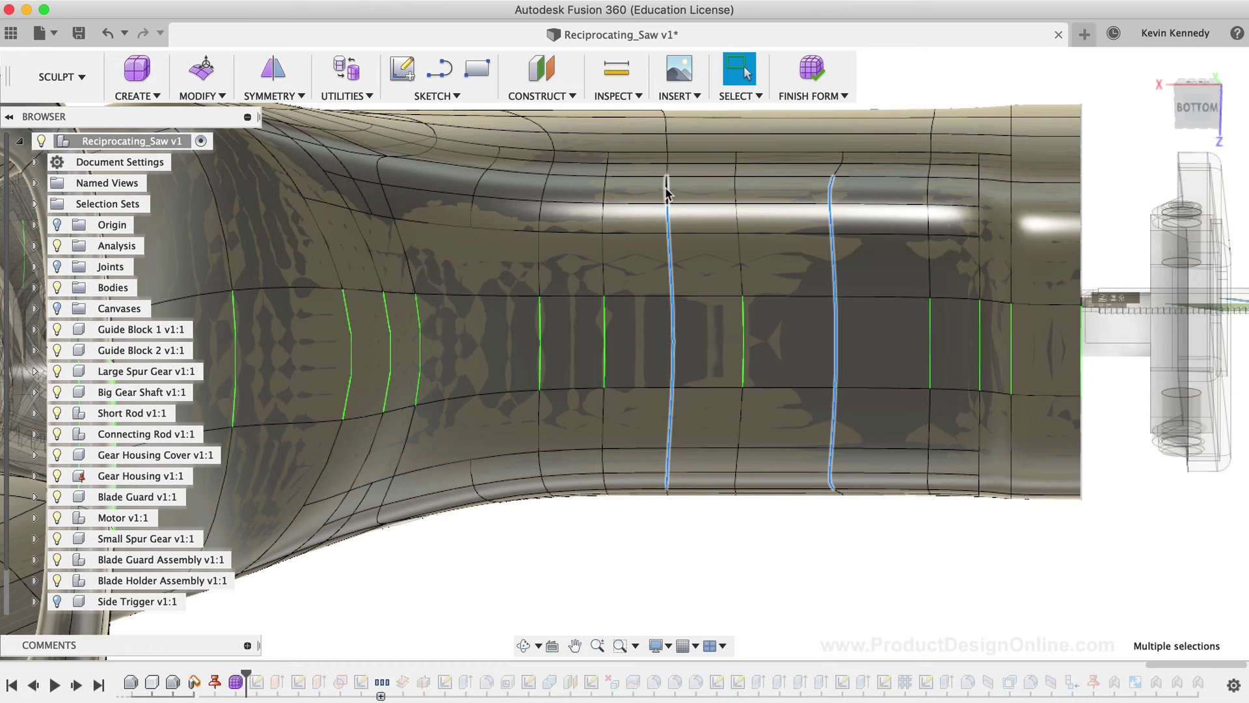
pyautogui.keyDown('shift'); pyautogui.click(667, 189); pyautogui.keyUp('shift')
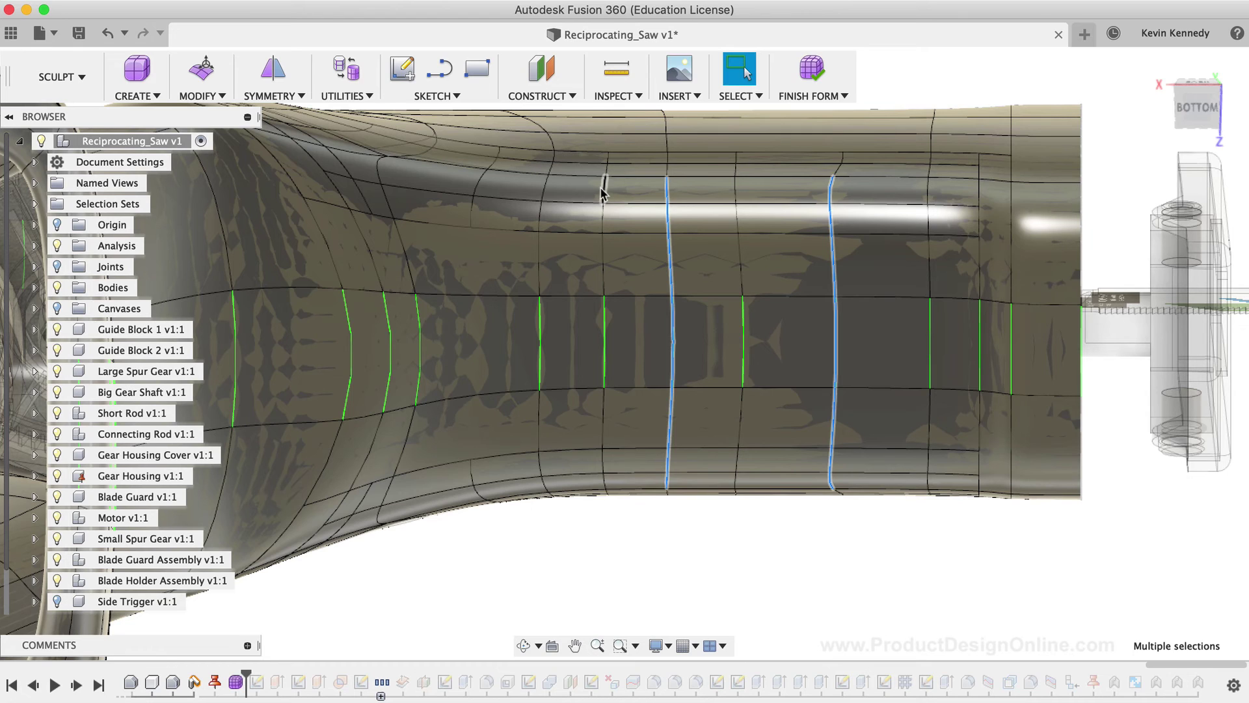
# - Add the third ring's edge segments, then view the underside at an angle
pyautogui.keyDown('shift'); pyautogui.click(544, 190); pyautogui.keyUp('shift')
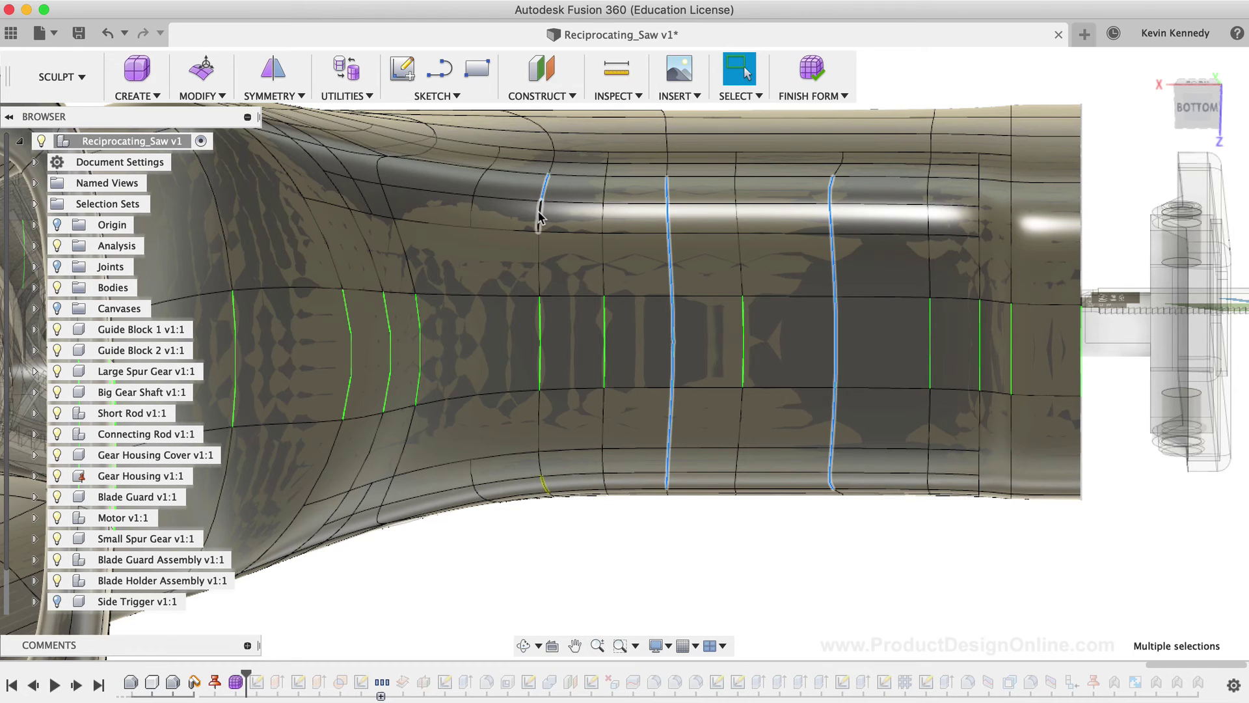
pyautogui.keyDown('shift'); pyautogui.click(539, 261); pyautogui.keyUp('shift')
pyautogui.keyDown('shift'); pyautogui.click(538, 354); pyautogui.keyUp('shift')
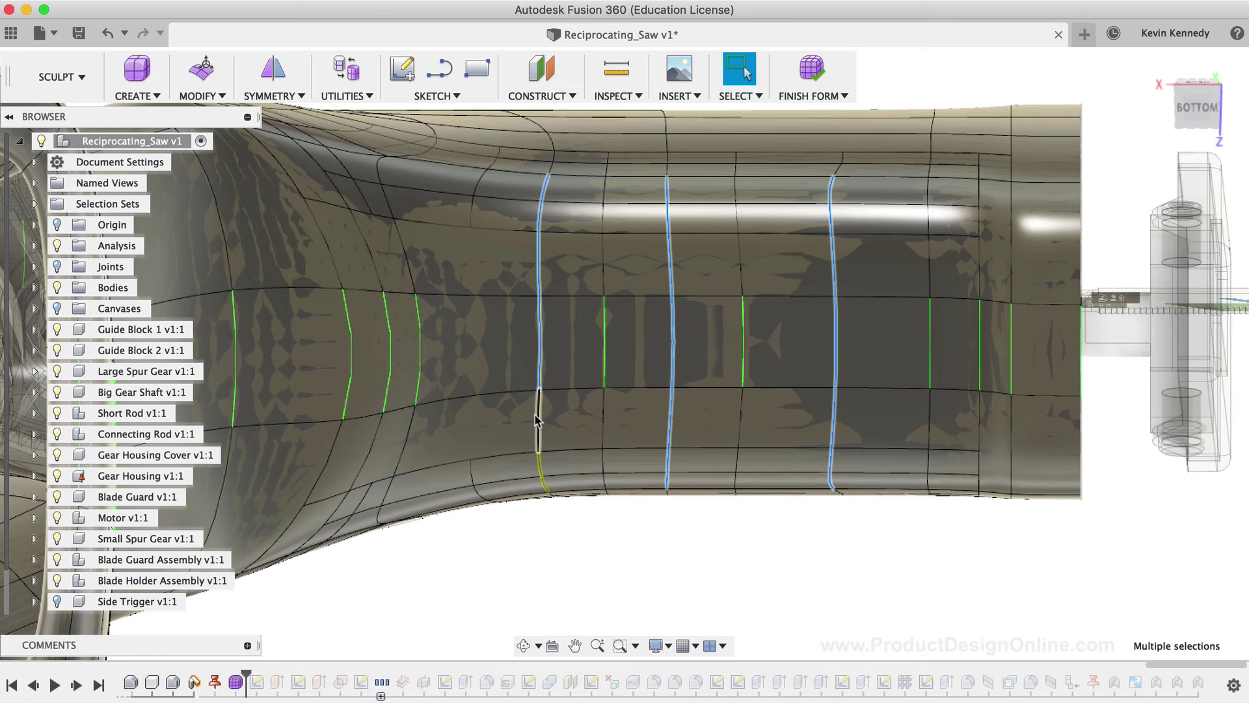
pyautogui.keyDown('shift'); pyautogui.click(537, 422); pyautogui.keyUp('shift')
pyautogui.keyDown('shift'); pyautogui.click(538, 464); pyautogui.keyUp('shift')
pyautogui.moveTo(1203, 109)
pyautogui.mouseDown()
pyautogui.moveTo(1199, 81)
pyautogui.moveTo(1194, 98)
pyautogui.mouseUp()
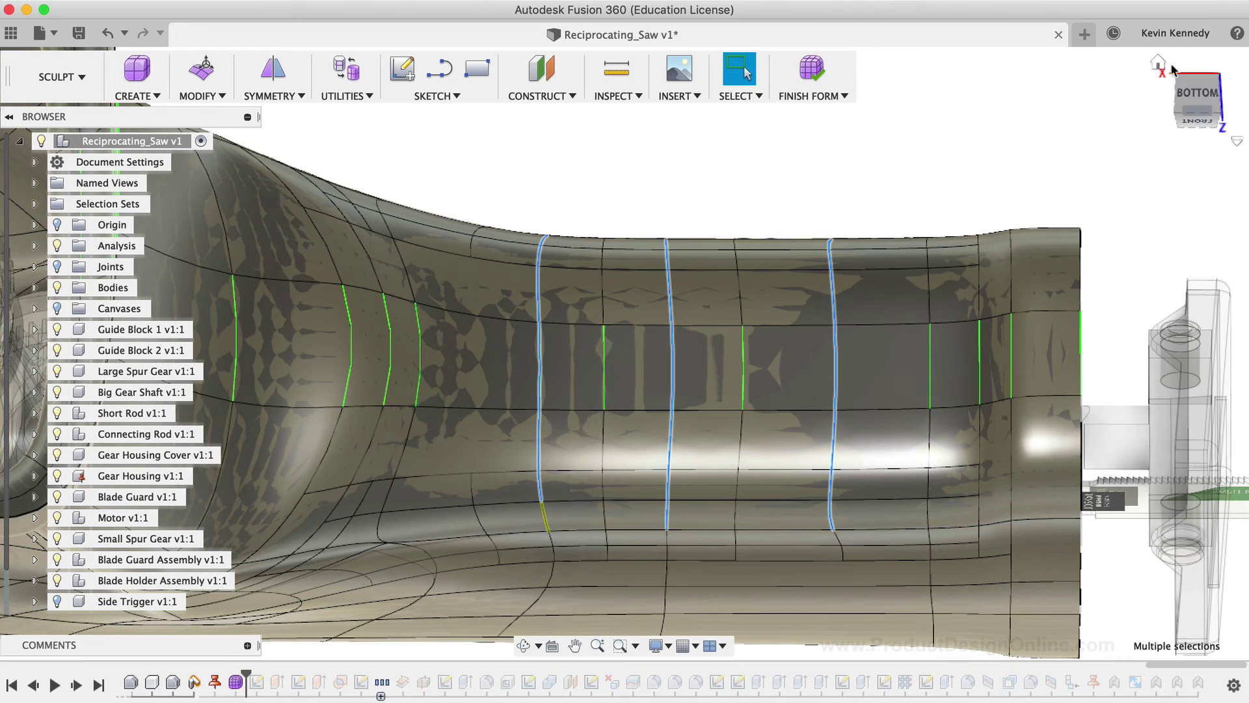
# - Use Edit Form from the BACK view to move the three edge rings -9 mm in Y
pyautogui.rightClick(542, 508)
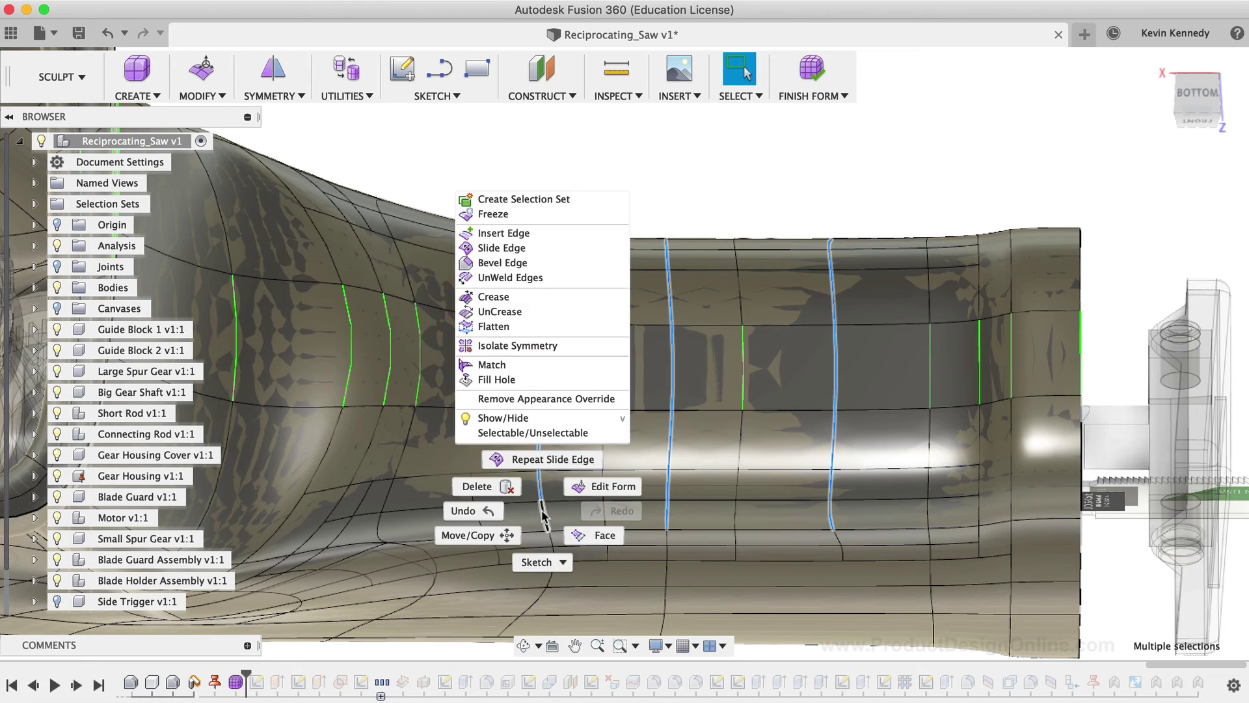
pyautogui.click(588, 494)
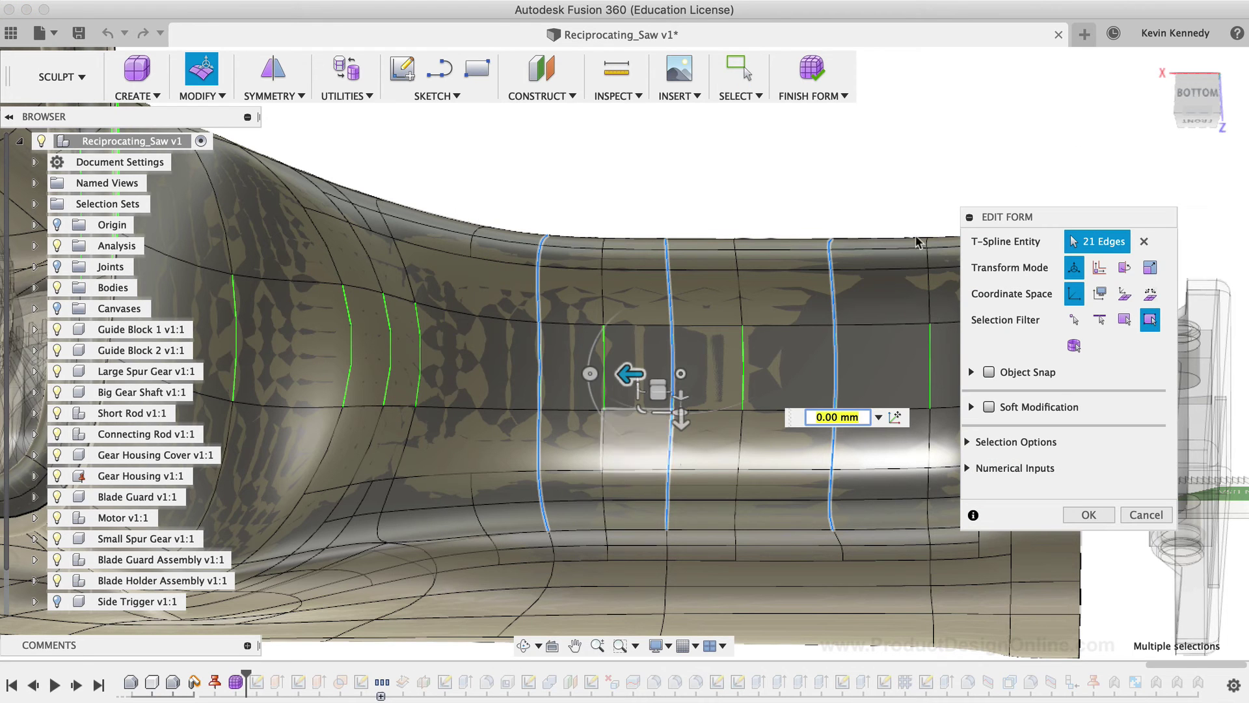
pyautogui.click(1197, 75)
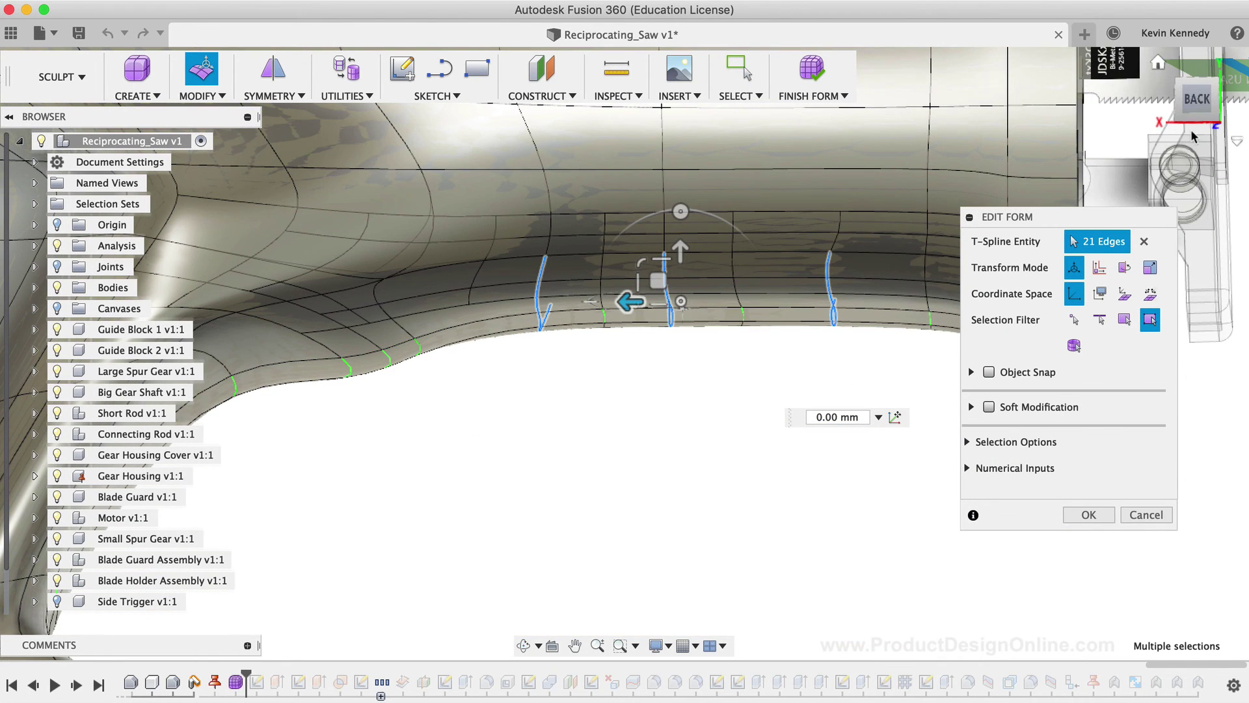
pyautogui.click(1196, 103)
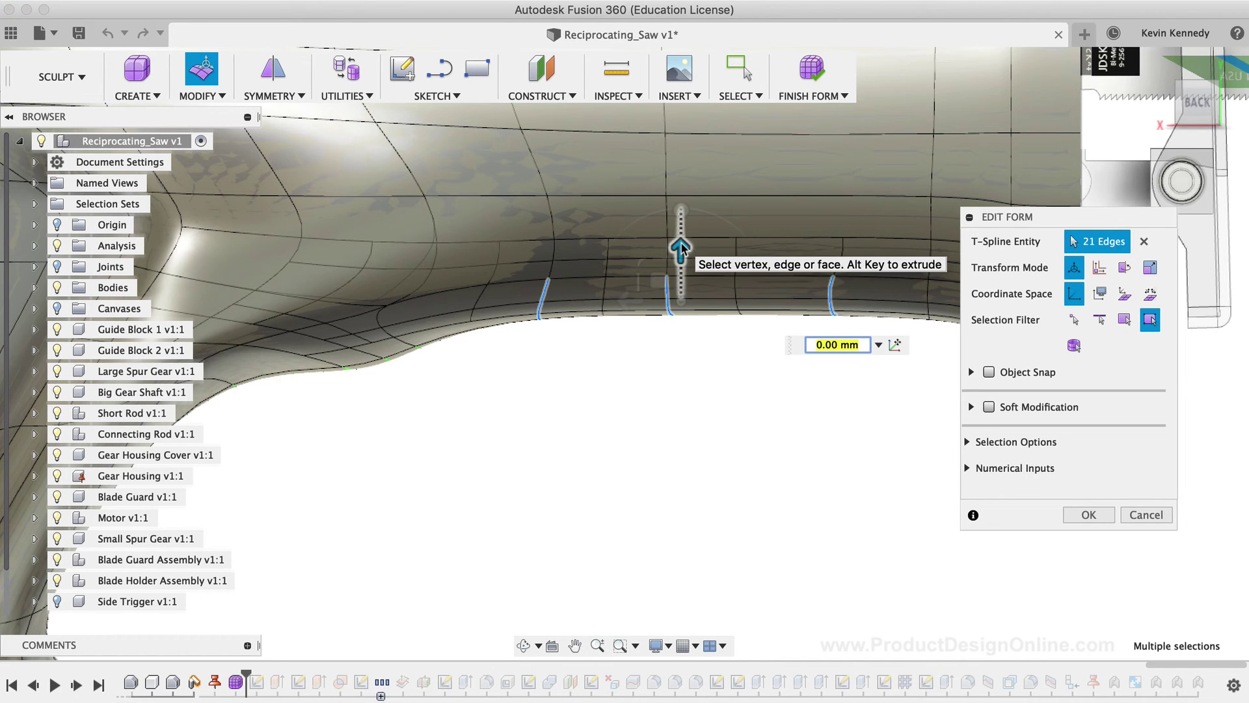
pyautogui.moveTo(681, 248); pyautogui.dragTo(677, 291)
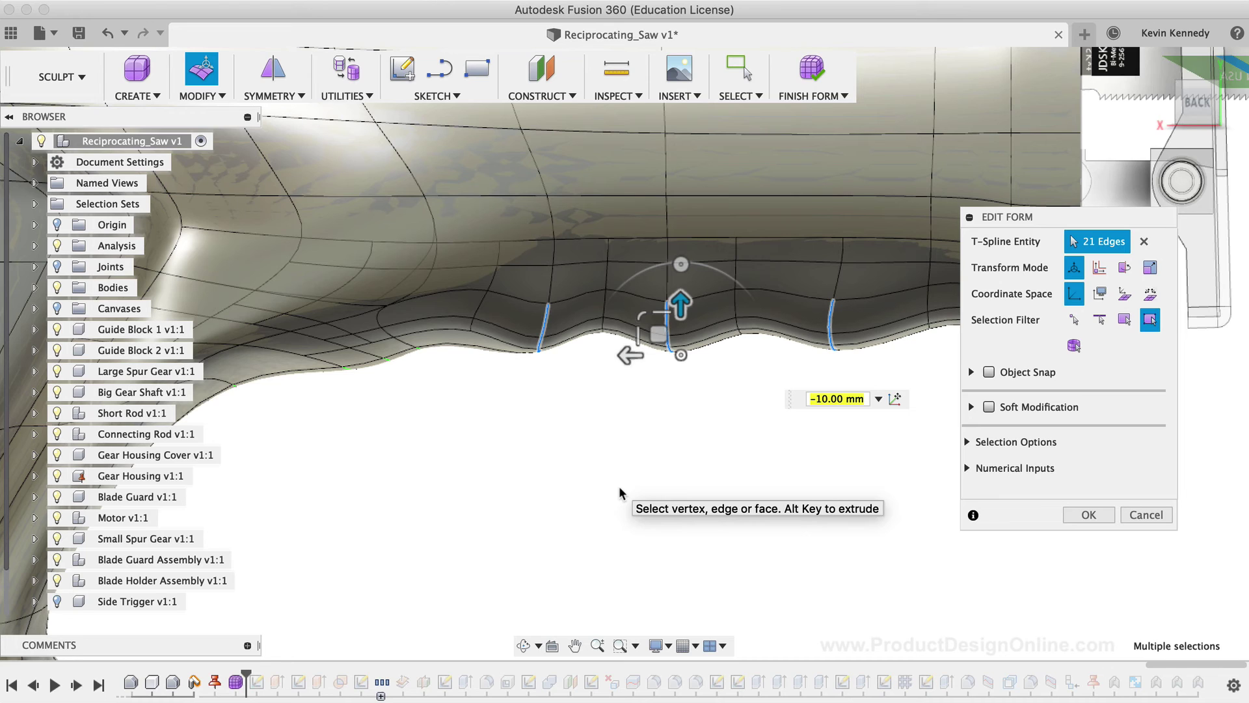
pyautogui.click(826, 399)
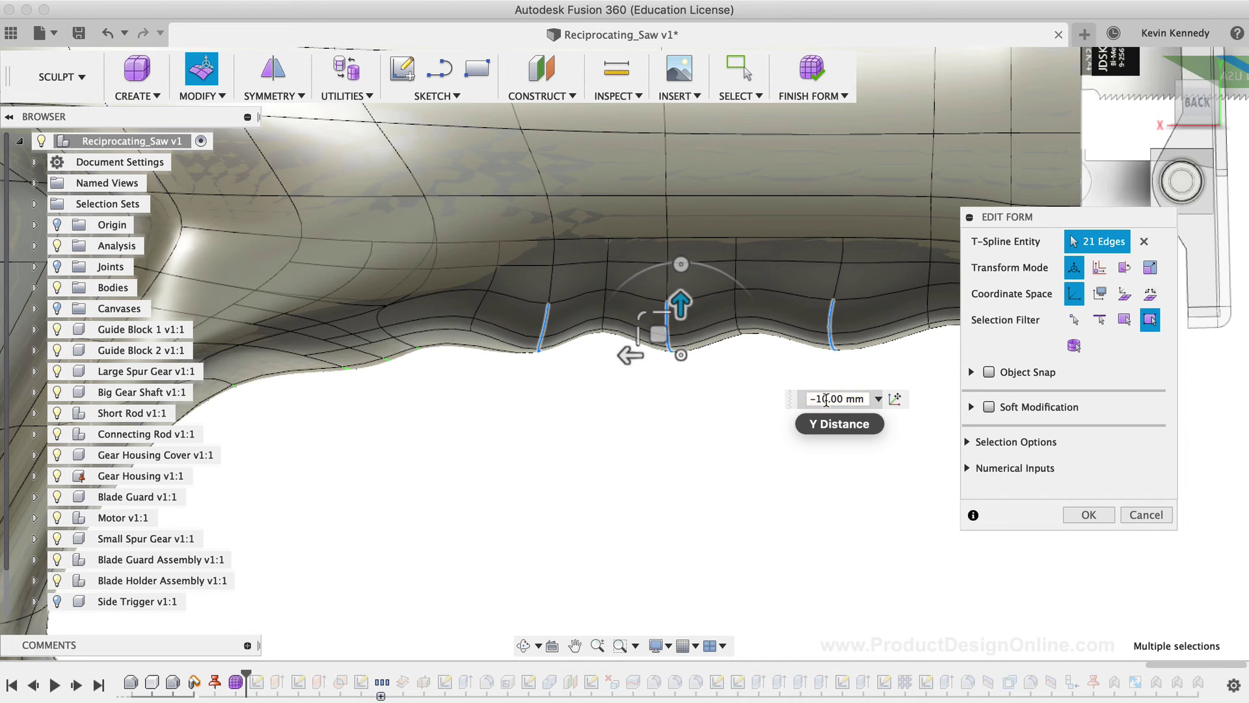
pyautogui.write('-9')
pyautogui.press('Return')
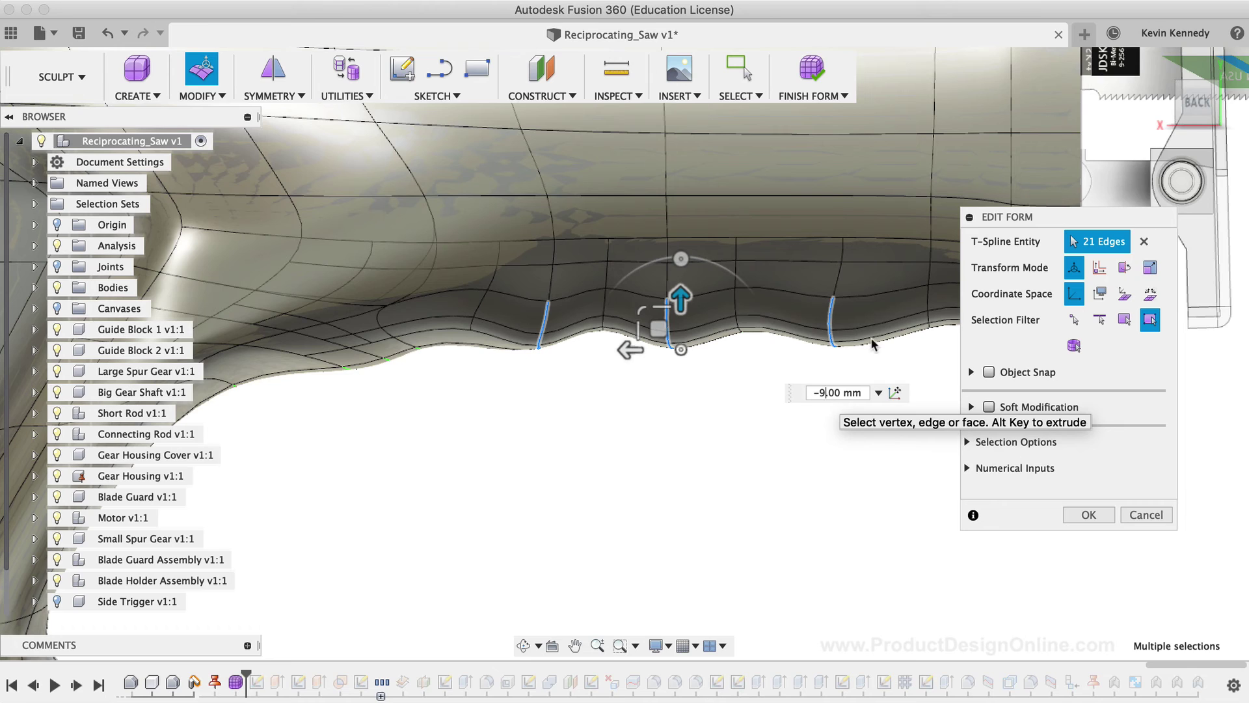
pyautogui.click(1089, 514)
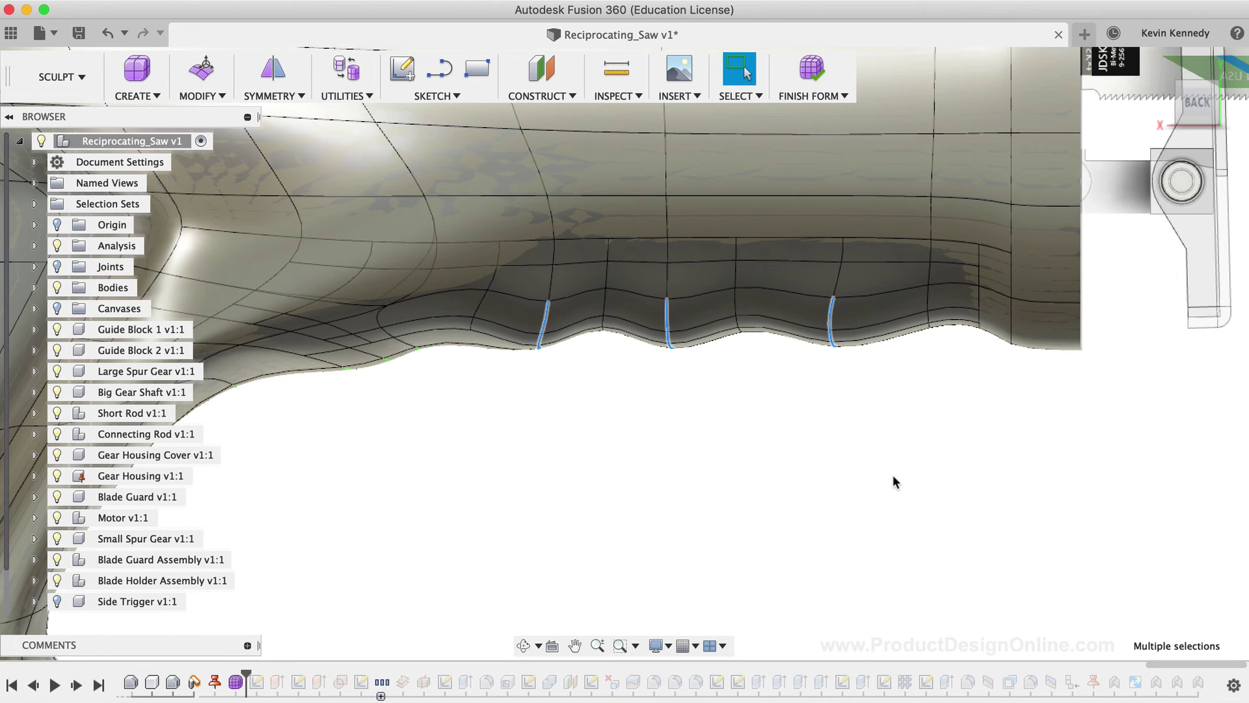
pyautogui.click(665, 456)
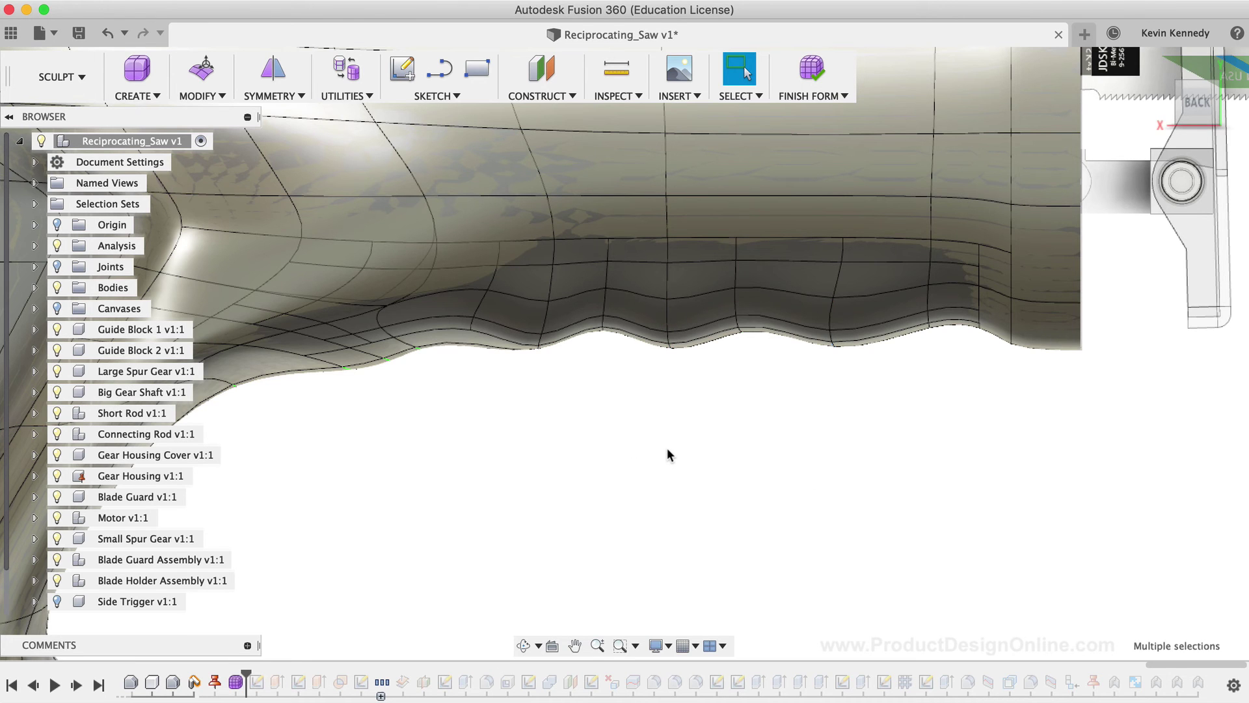
pyautogui.scroll(-5, 666, 455)
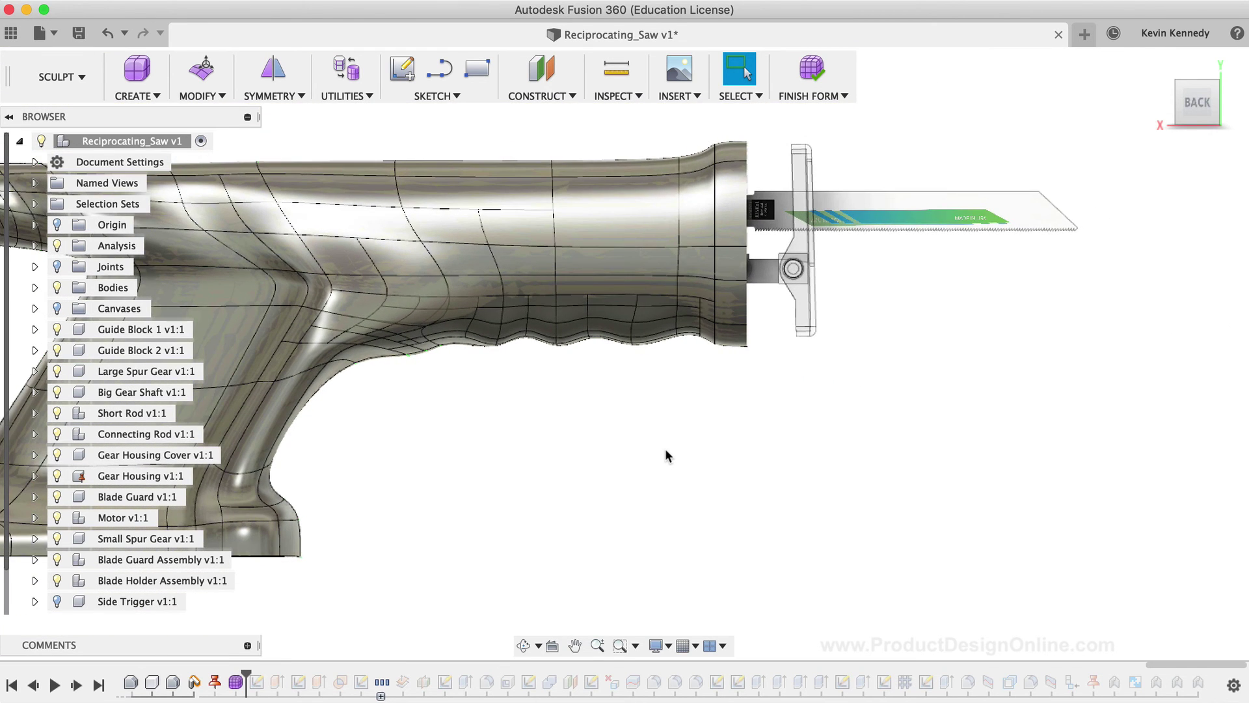
# - Finish Form to return the sculpted housing to the Model workspace
pyautogui.hscroll(-5, 665, 452)
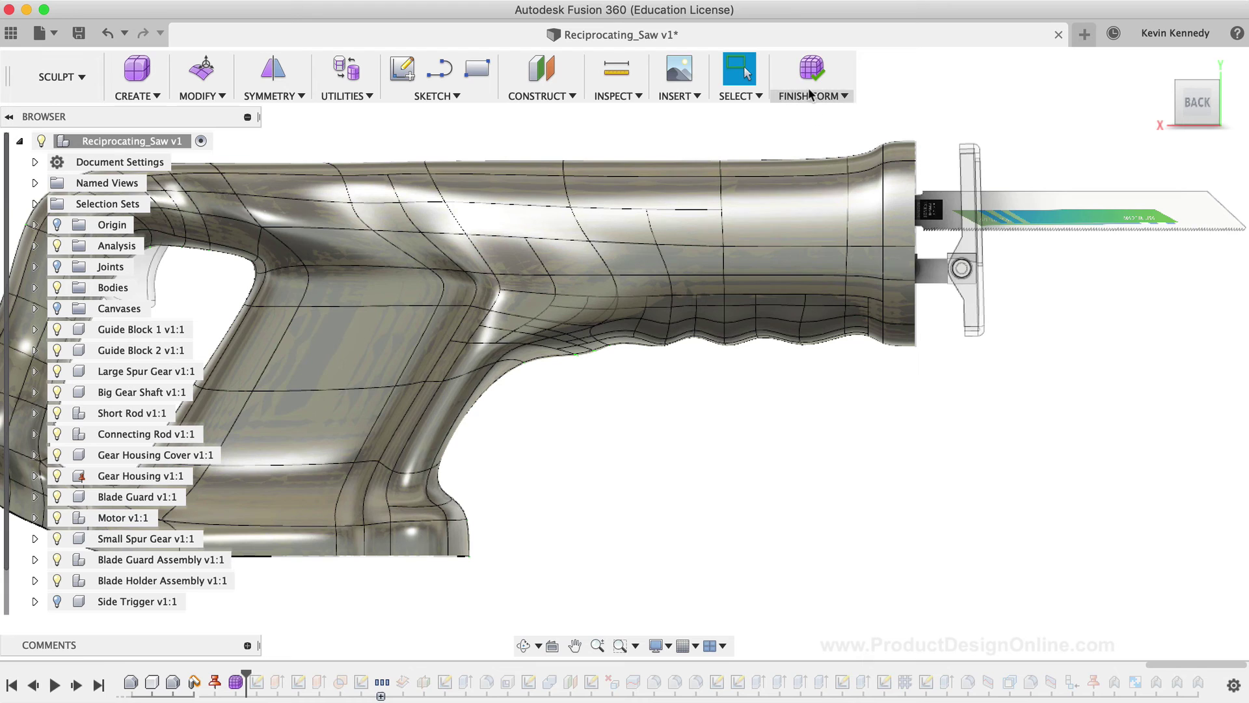
pyautogui.click(812, 65)
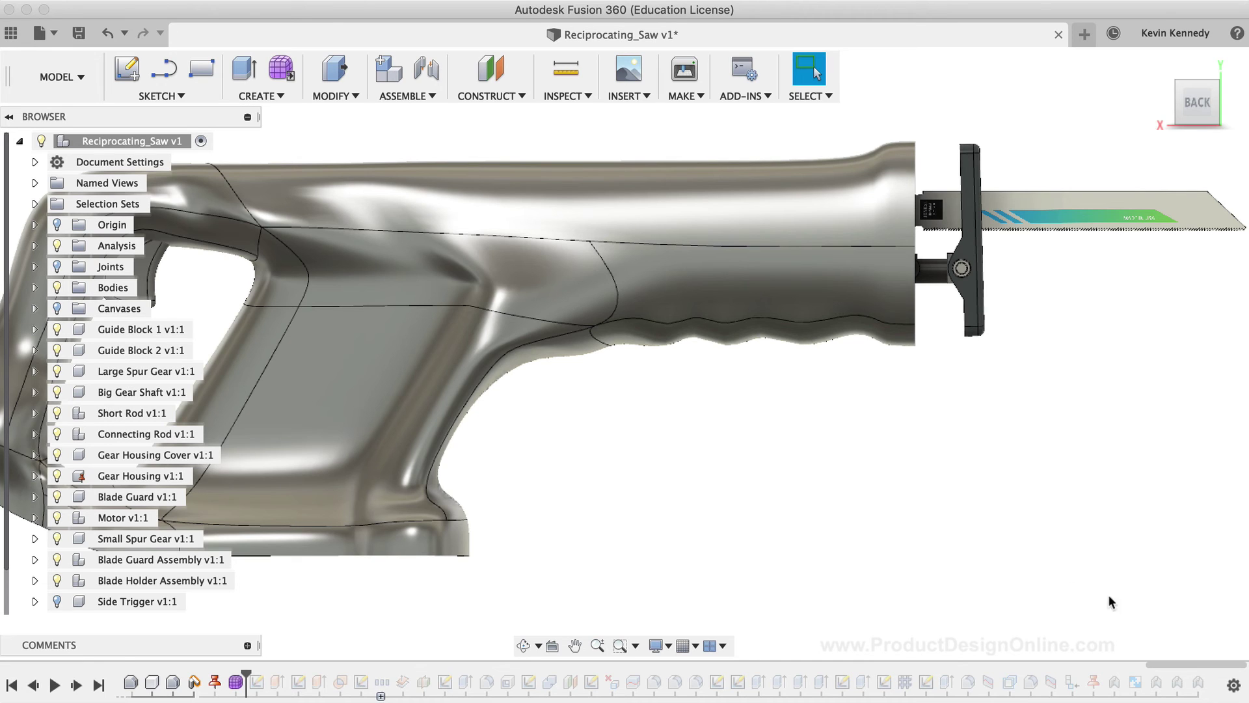
# - Roll the history marker to the last timeline feature and fit the whole saw in view
pyautogui.rightClick(1199, 681)
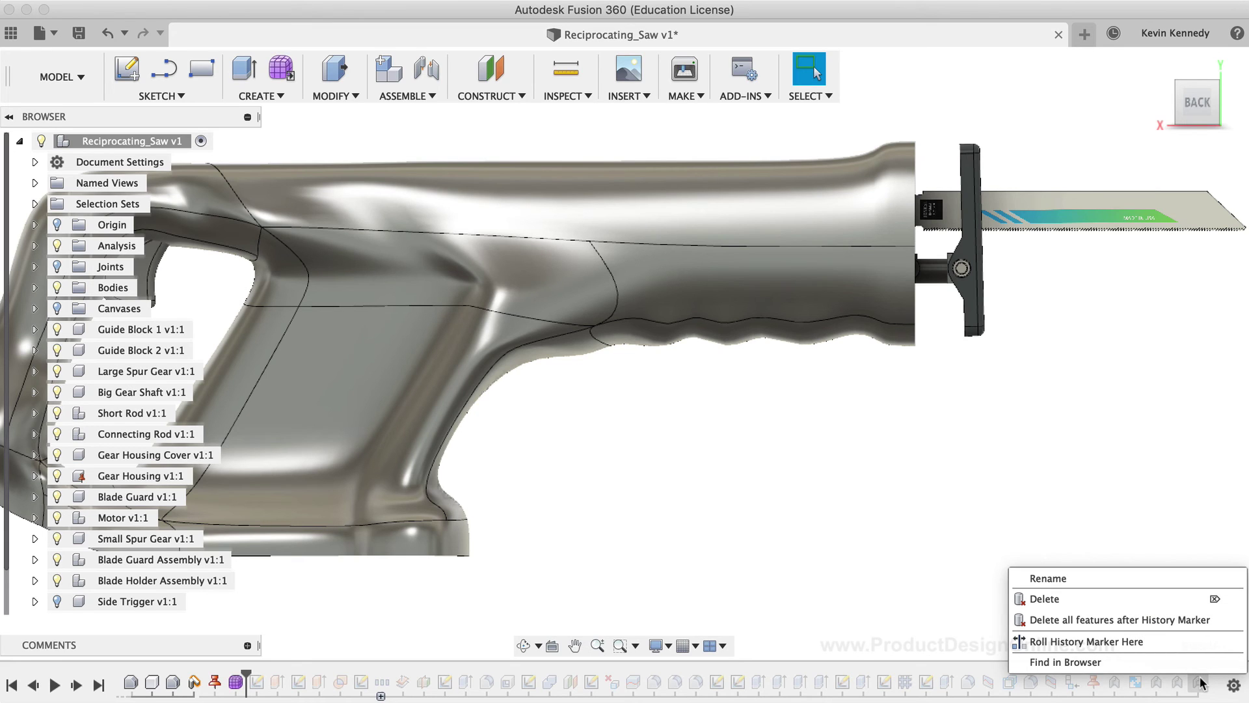
pyautogui.click(1154, 641)
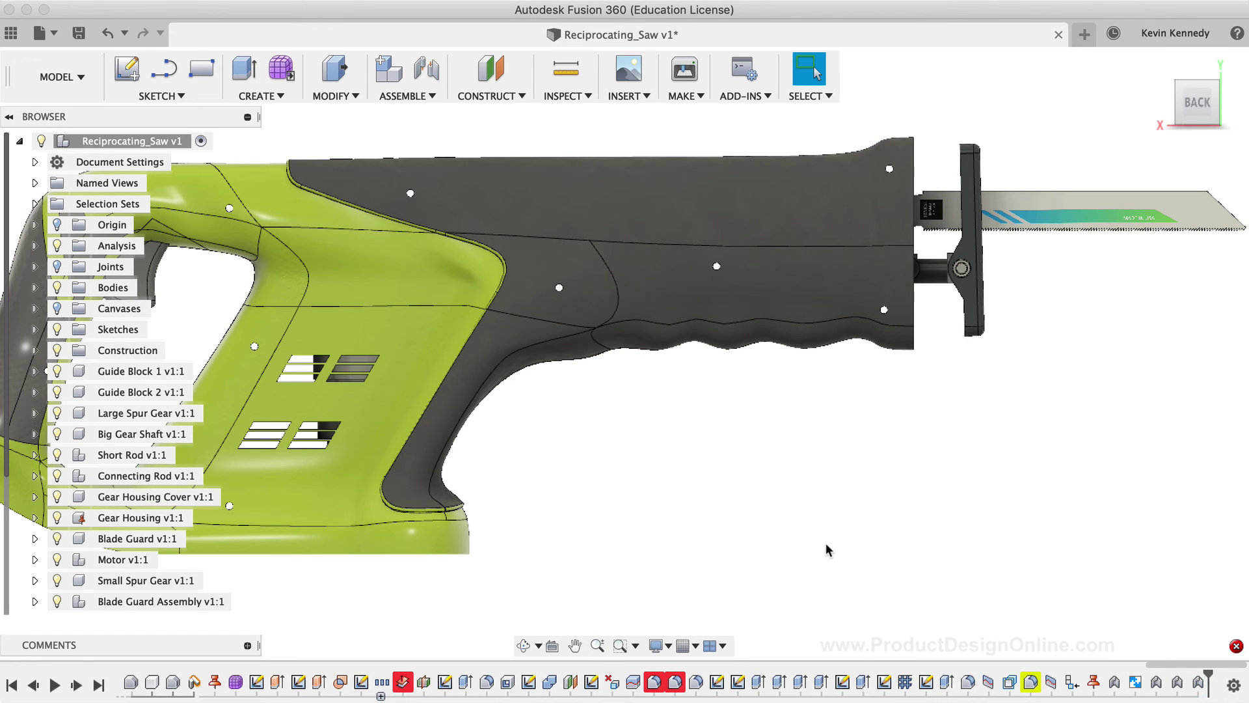
pyautogui.click(655, 683)
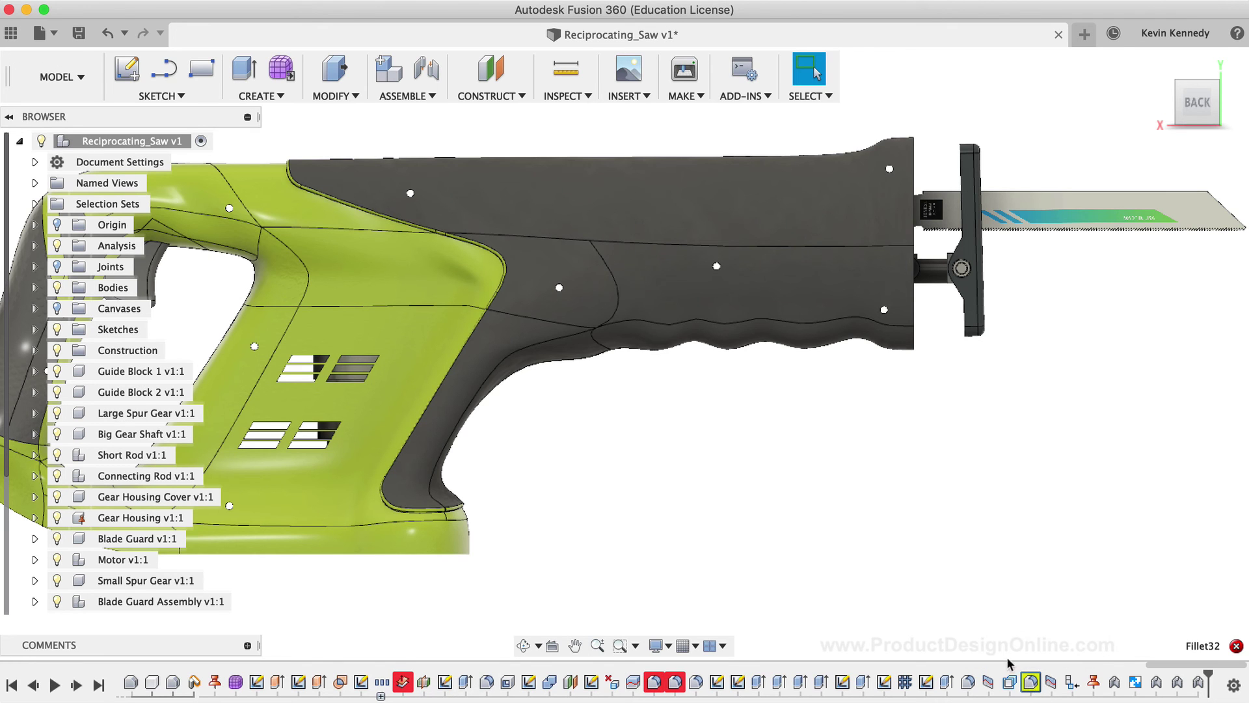
pyautogui.click(910, 565)
pyautogui.press('F6')
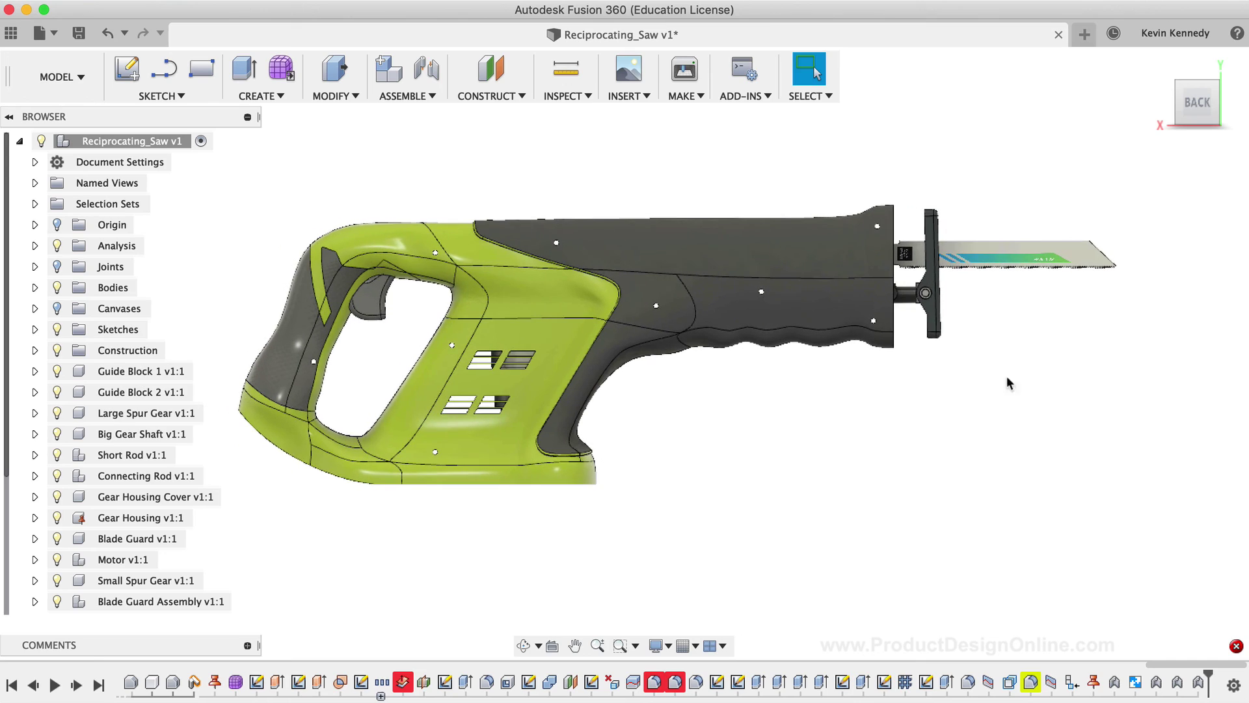
pyautogui.click(1182, 119)
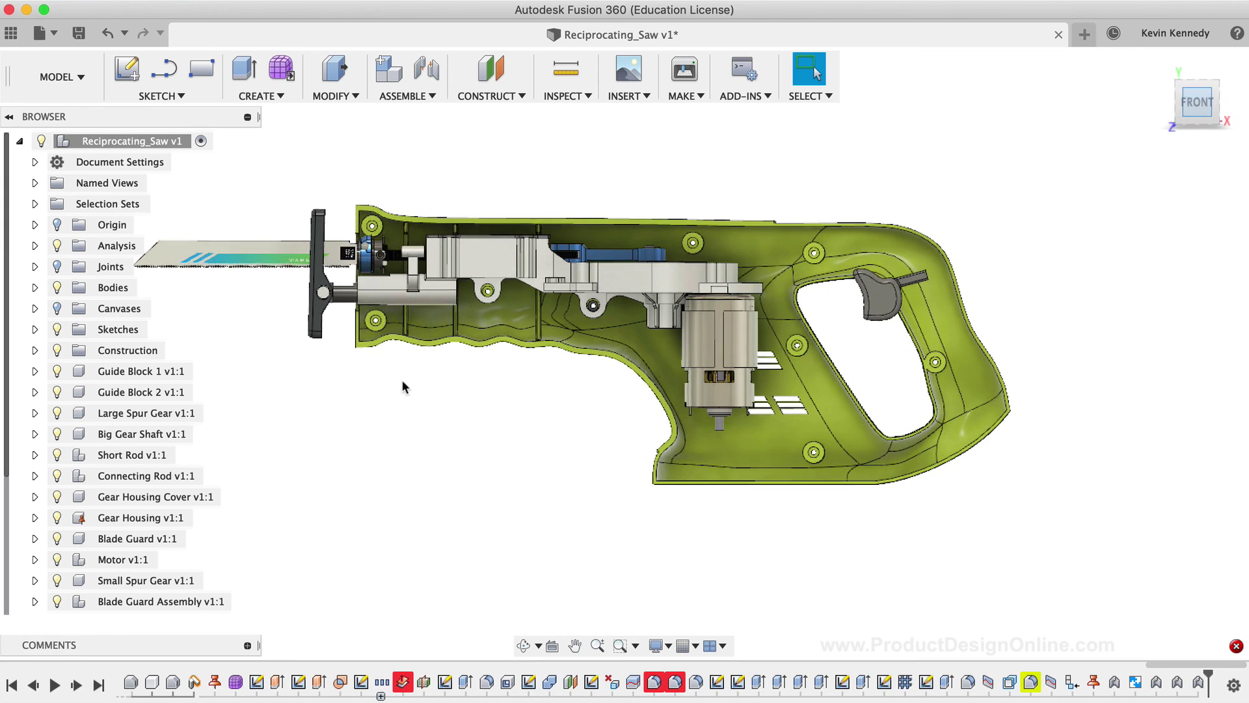
pyautogui.scroll(6, 426, 376)
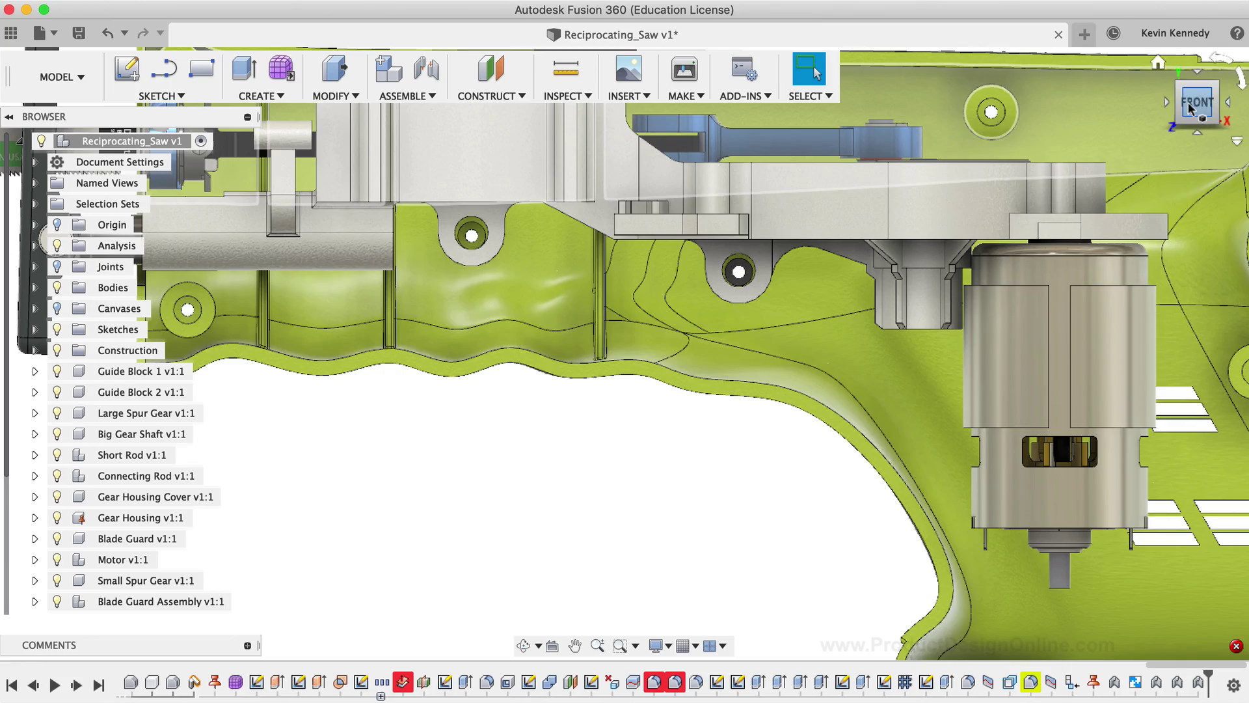
pyautogui.moveTo(624, 354)
pyautogui.keyDown('shift'); pyautogui.mouseDown(button='middle')
pyautogui.moveTo(644, 354)
pyautogui.moveTo(670, 248)
pyautogui.mouseUp(button='middle'); pyautogui.keyUp('shift')
pyautogui.moveTo(1173, 96); pyautogui.dragTo(1188, 125)
pyautogui.click(1190, 119)
pyautogui.scroll(5, 872, 449)
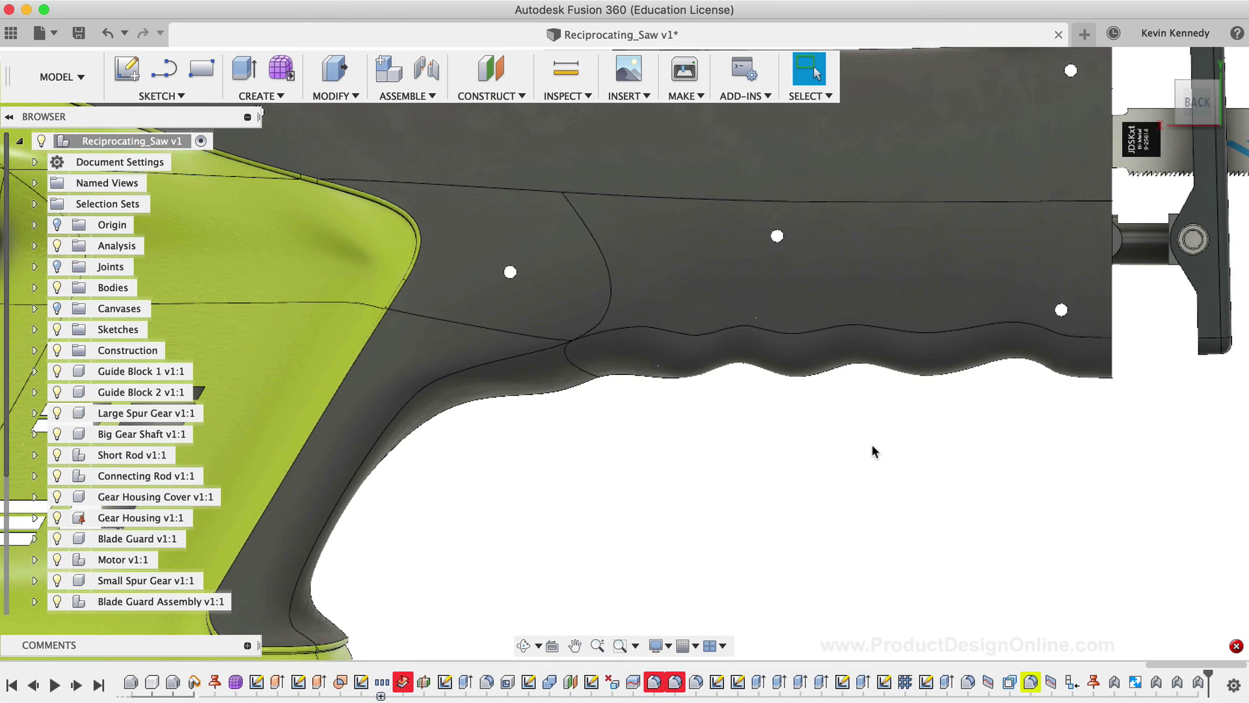
pyautogui.hscroll(5, 872, 446)
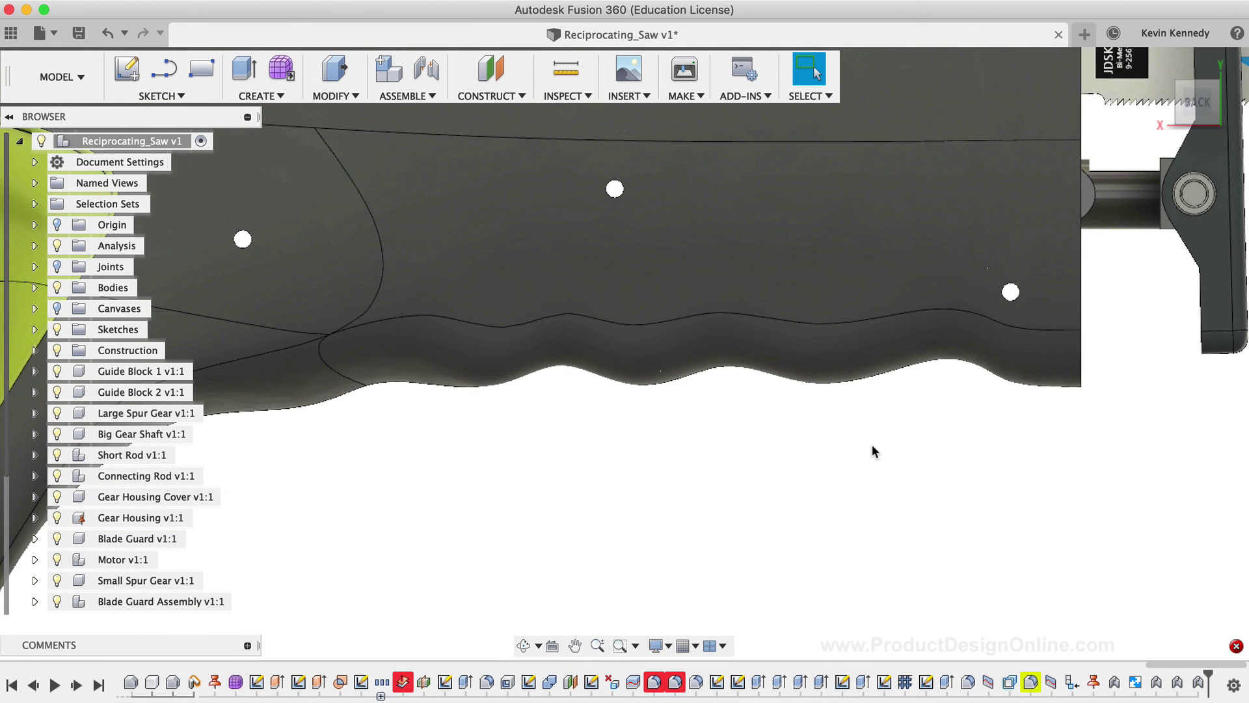
pyautogui.scroll(-5, 871, 446)
pyautogui.click(1159, 63)
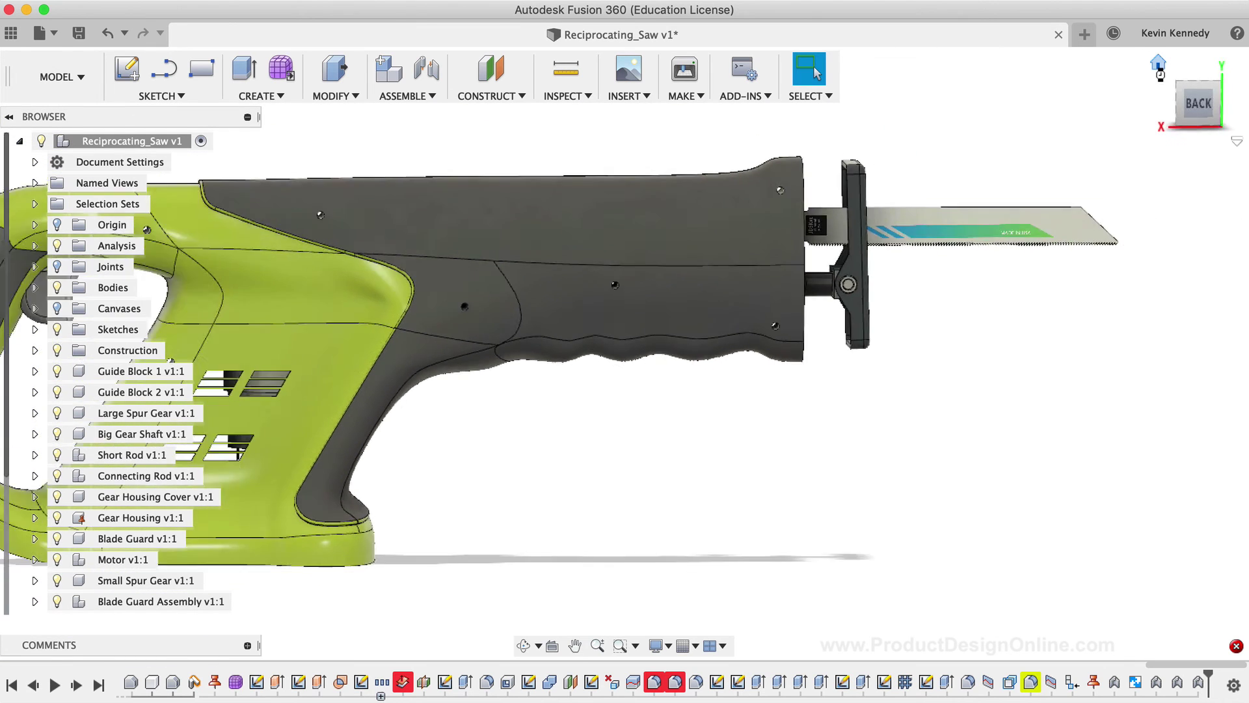
pyautogui.click(1182, 112)
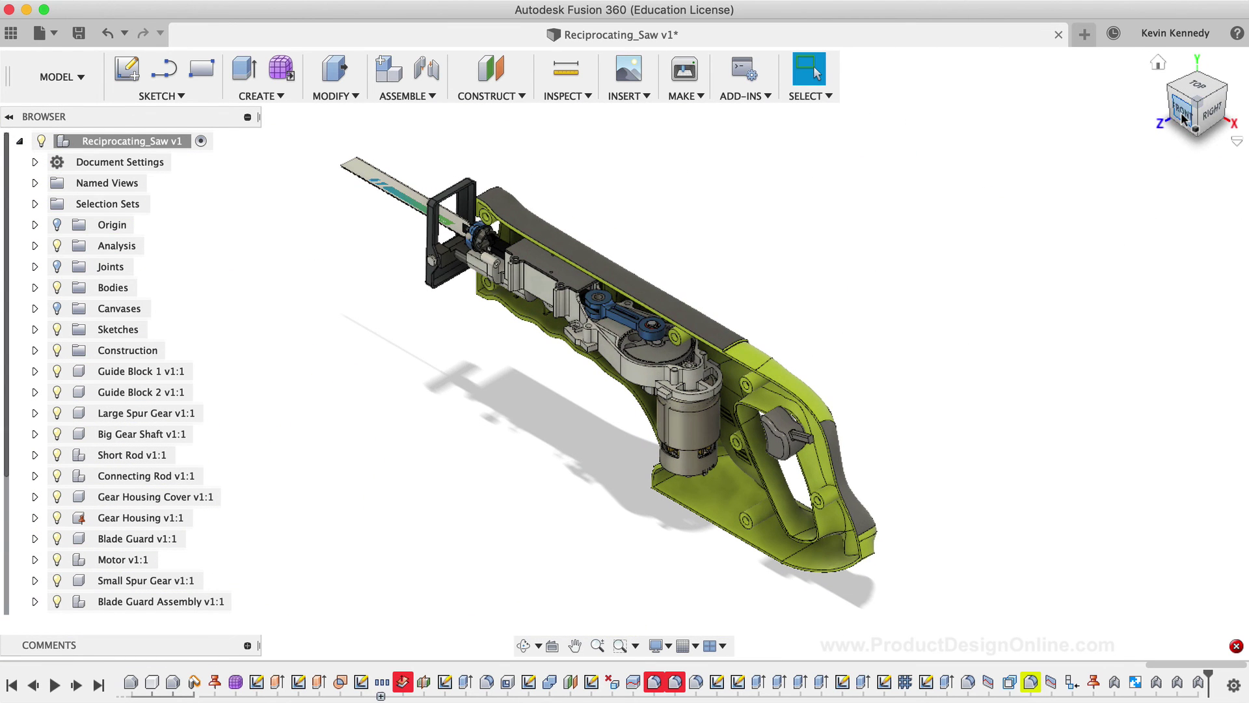
pyautogui.scroll(3, 700, 194)
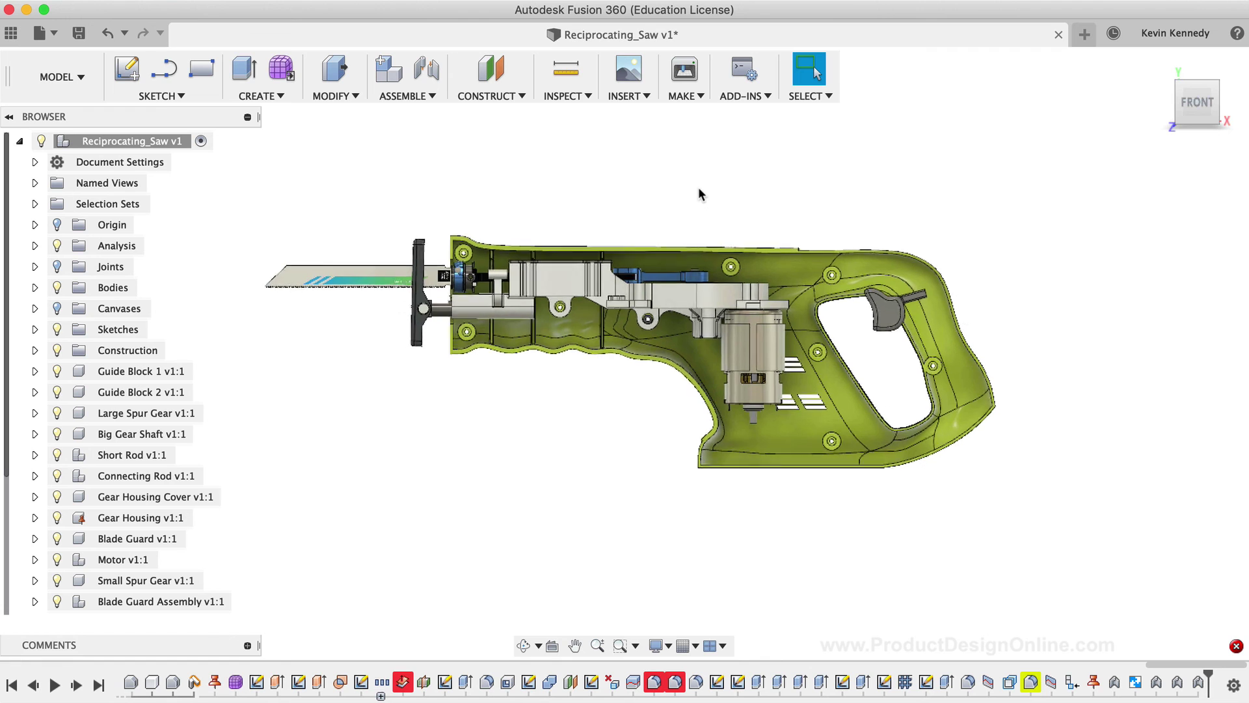
pyautogui.scroll(2, 700, 193)
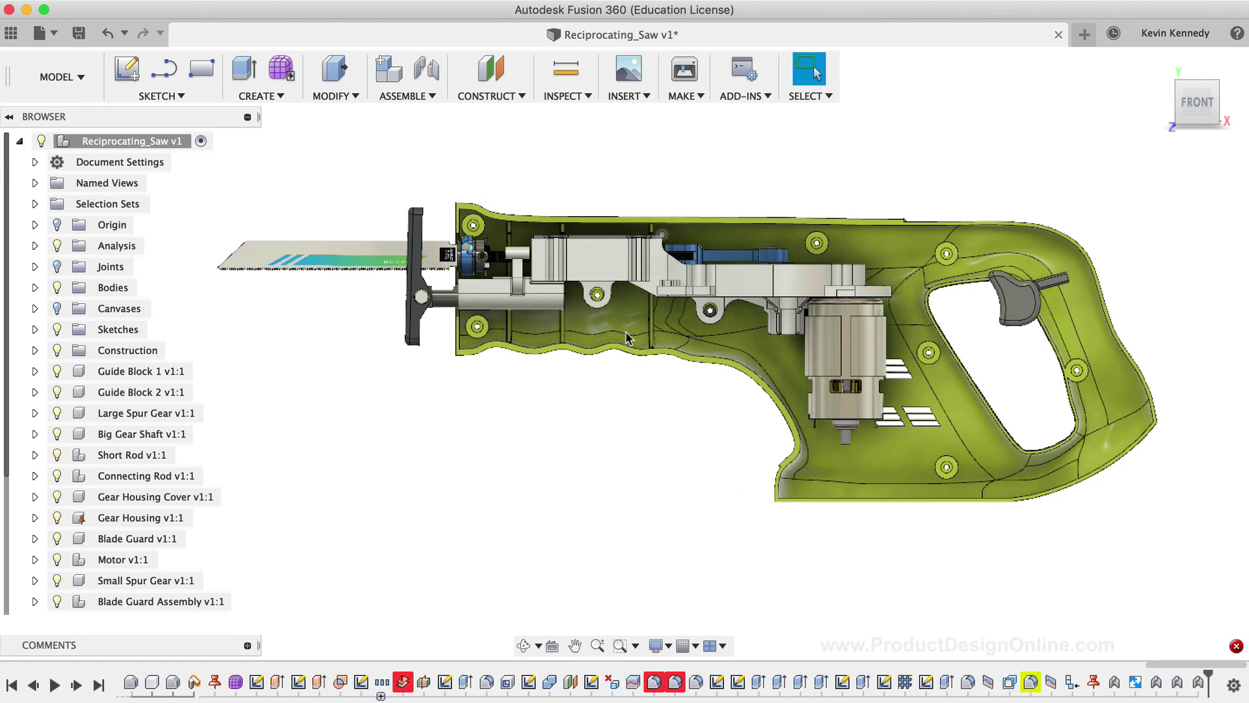